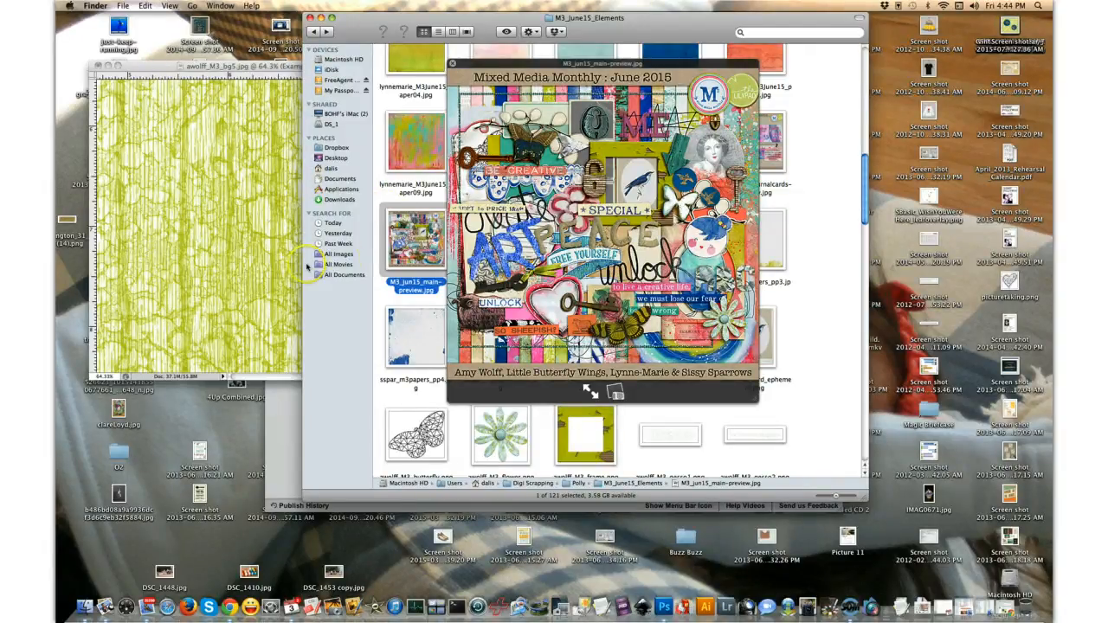
# - Switch to Photoshop and show the sspar_m3elements_bluebirds2 layer on the green background paper
pyautogui.click(274, 258)
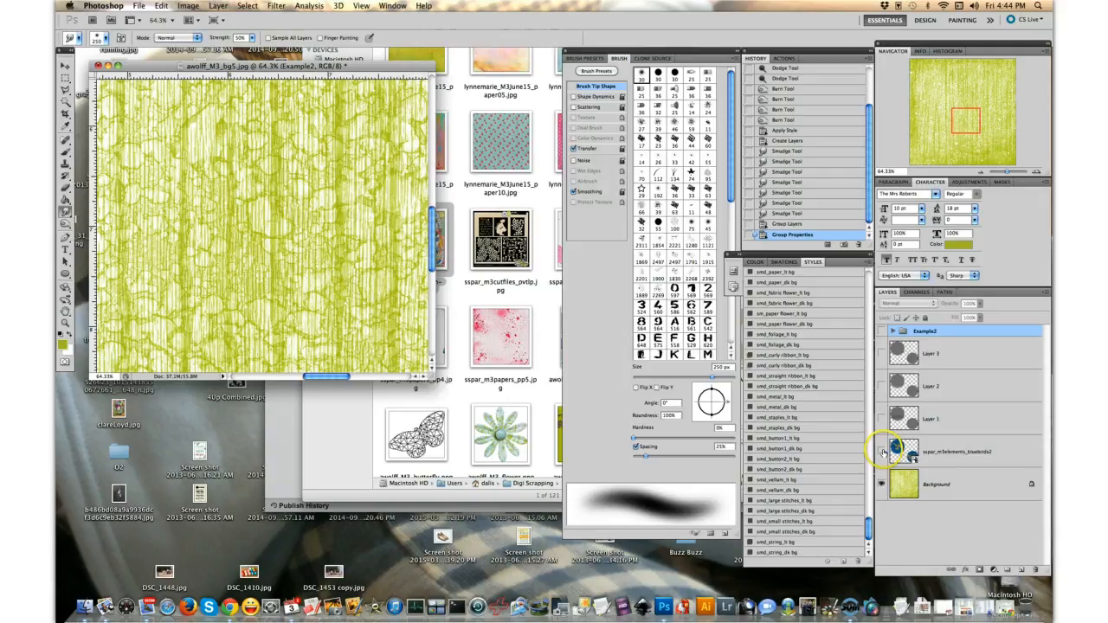
pyautogui.click(883, 452)
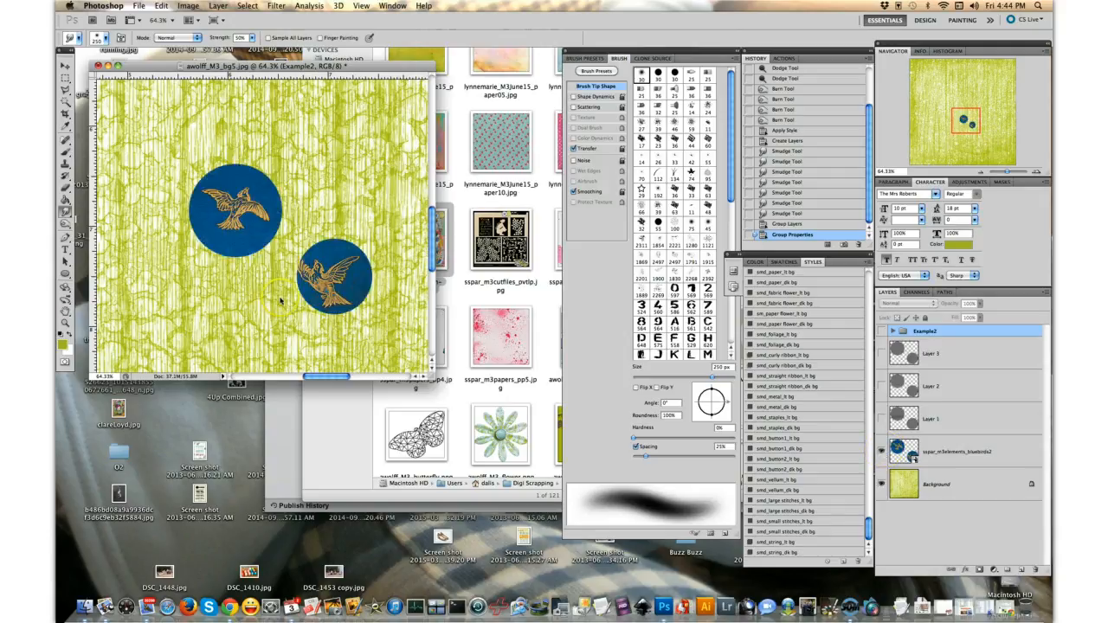
pyautogui.scroll(1, 281, 299)
pyautogui.scroll(3, 280, 299)
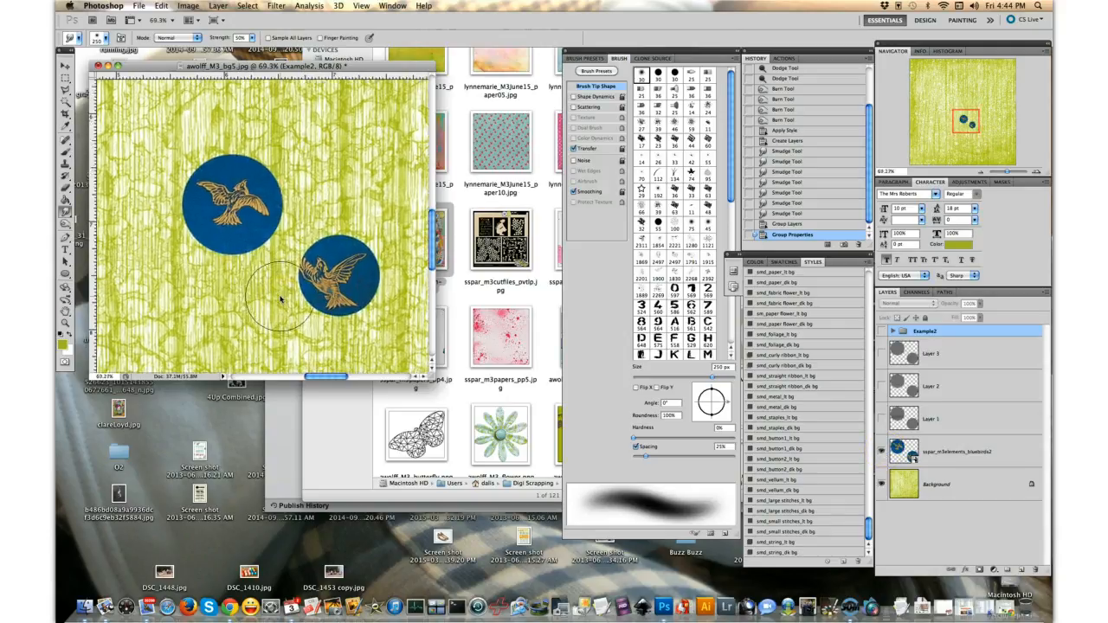
pyautogui.scroll(3, 280, 299)
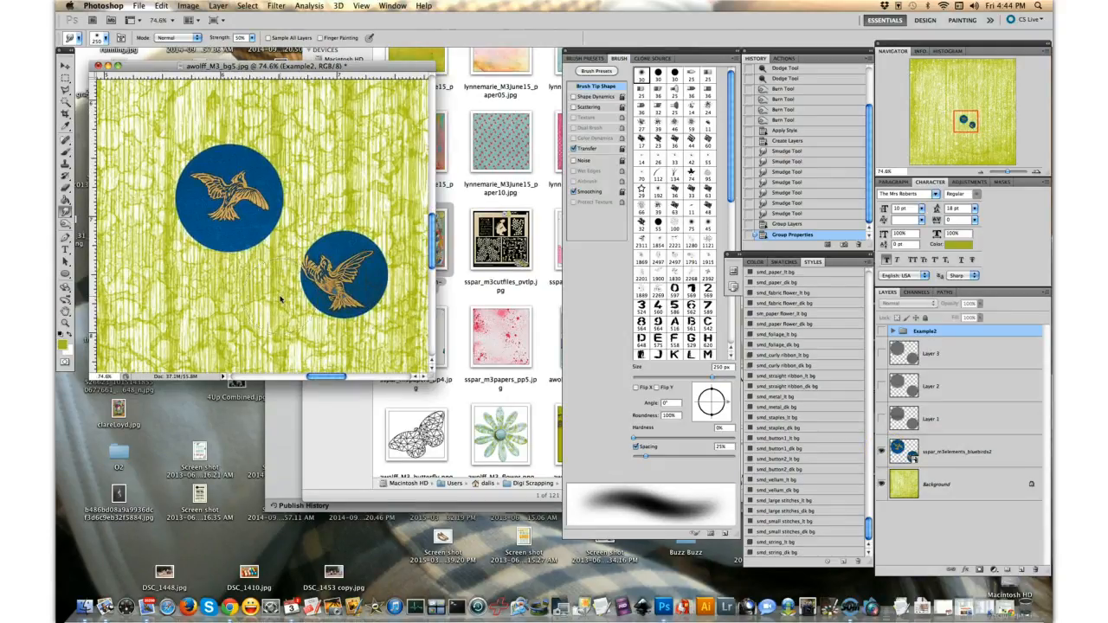
pyautogui.scroll(2, 280, 299)
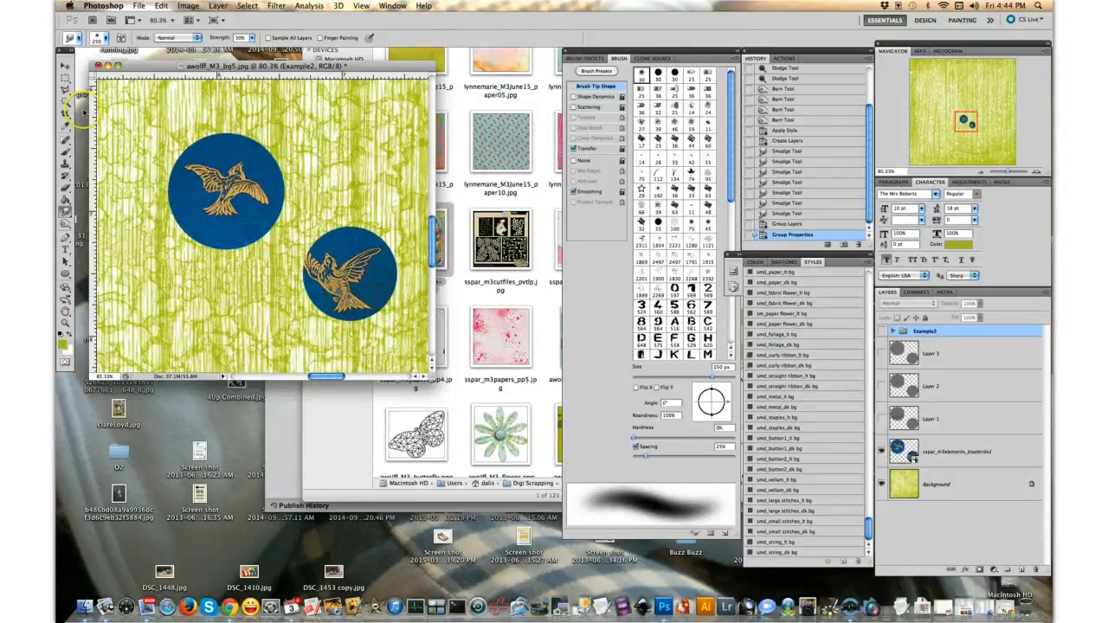
# - Add a new empty layer directly above the sspar_m3elements_bluebirds2 layer
pyautogui.click(65, 65)
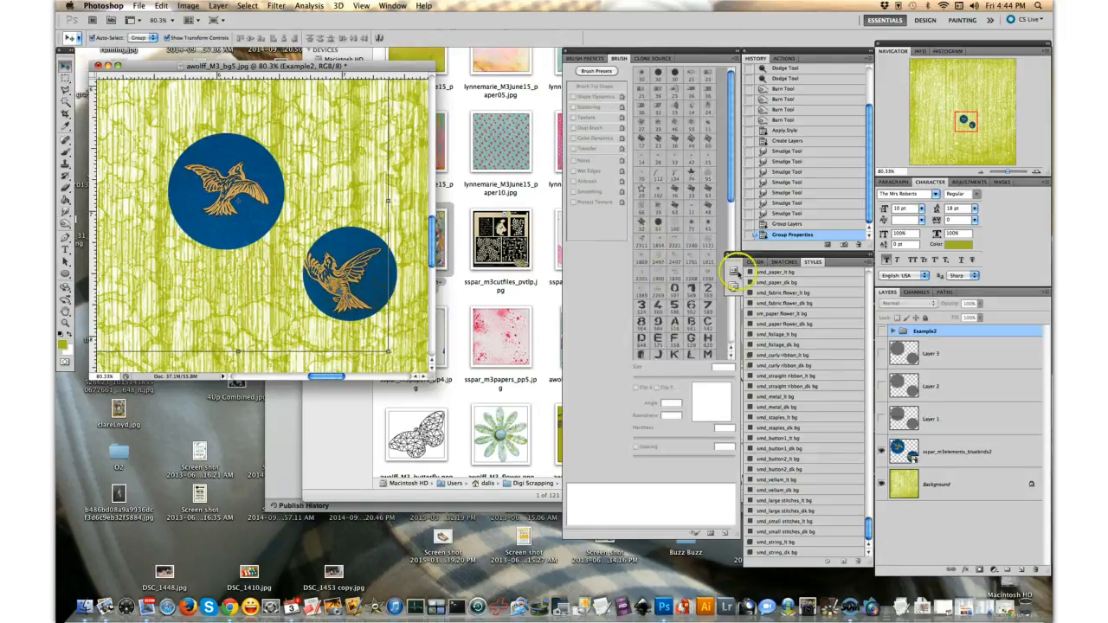
pyautogui.click(942, 450)
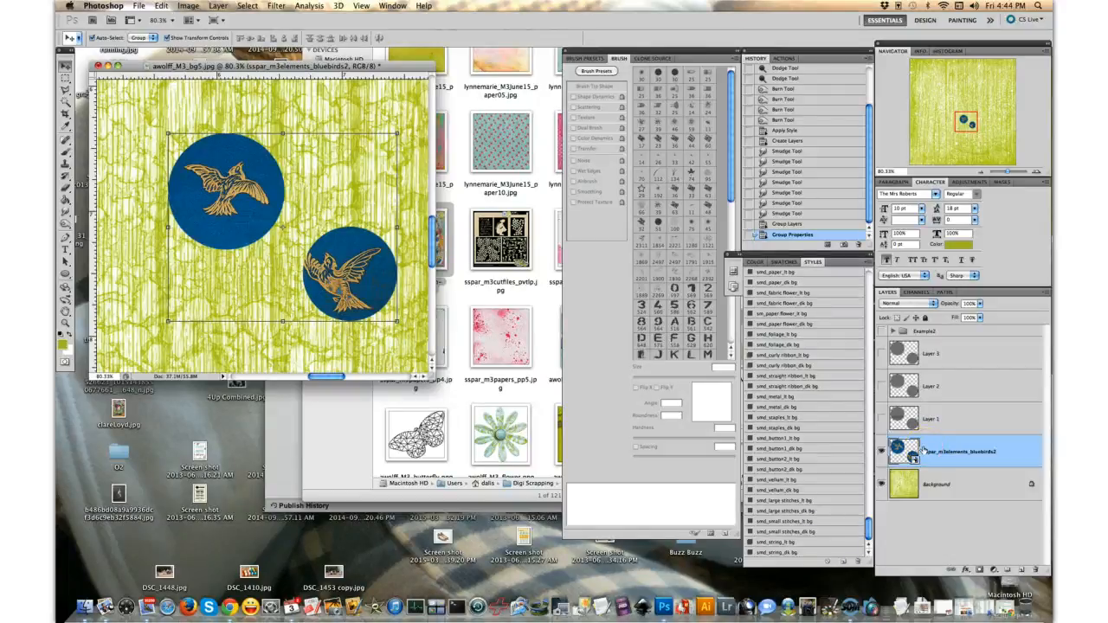
pyautogui.click(1022, 571)
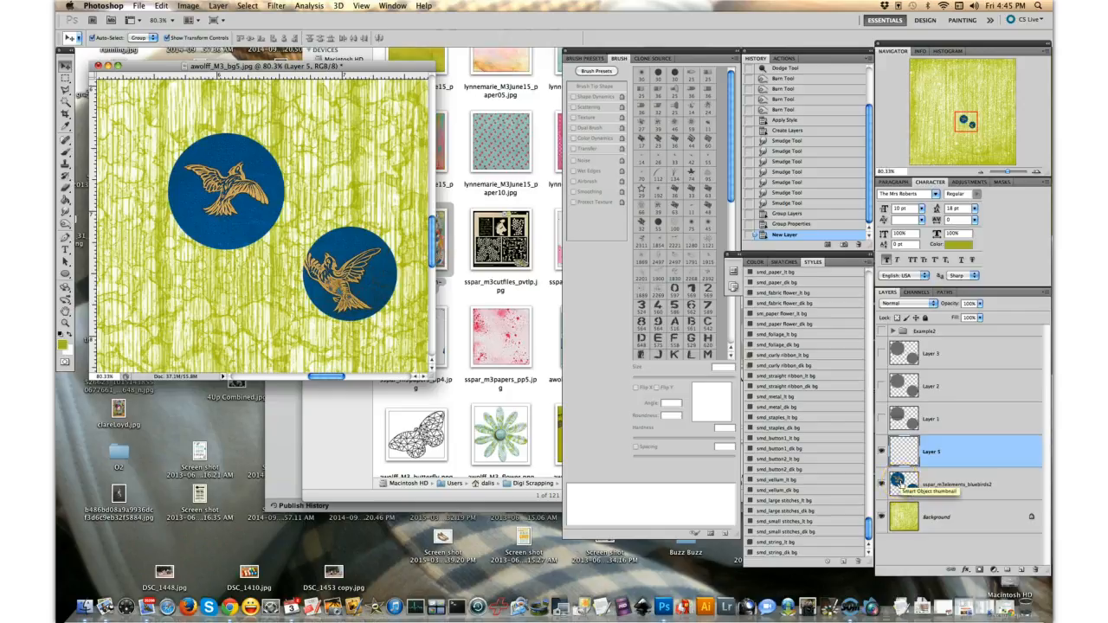
# - Load the two bluebird circles as a selection, fill it on the new layer with 50% Gray at 100% opacity, and deselect
pyautogui.keyDown('super'); pyautogui.click(899, 481); pyautogui.keyUp('super')
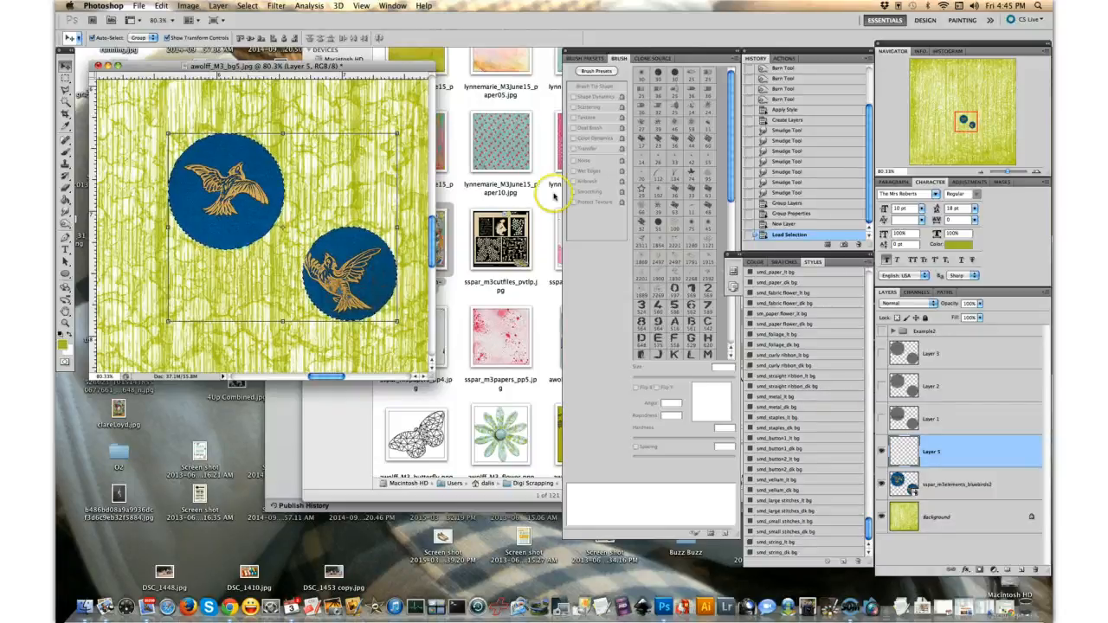
pyautogui.click(161, 5)
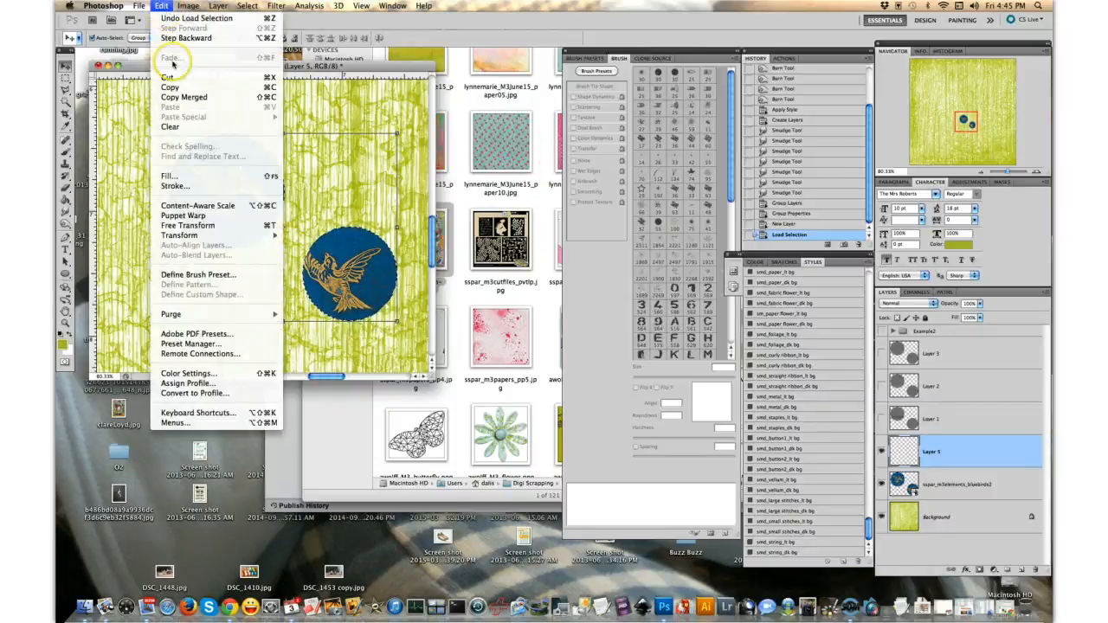
pyautogui.click(202, 177)
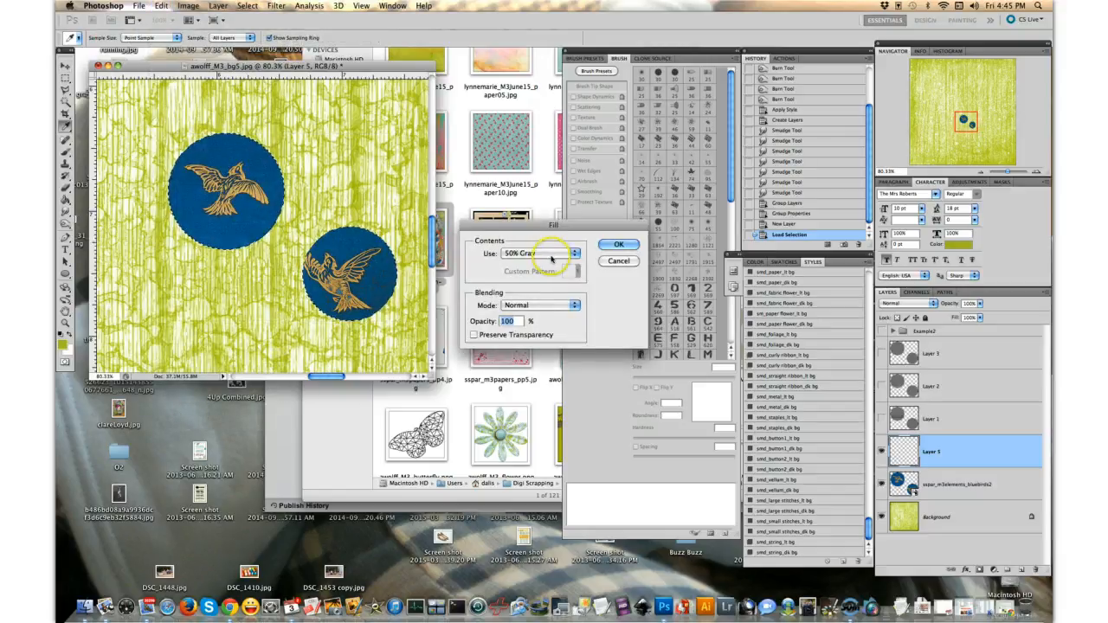
pyautogui.click(551, 256)
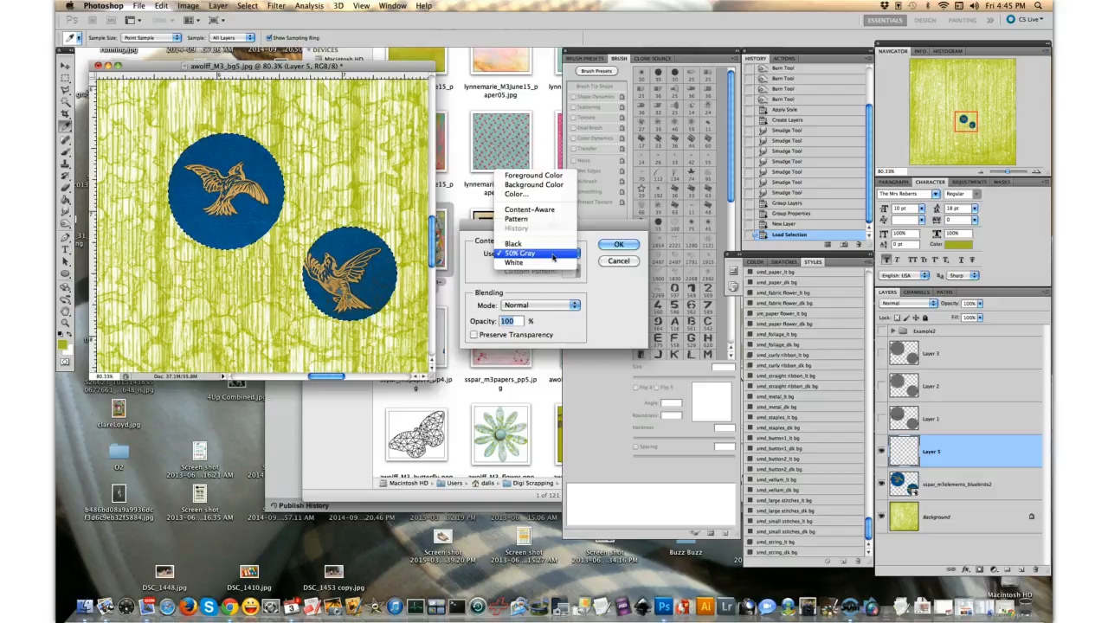
pyautogui.click(632, 292)
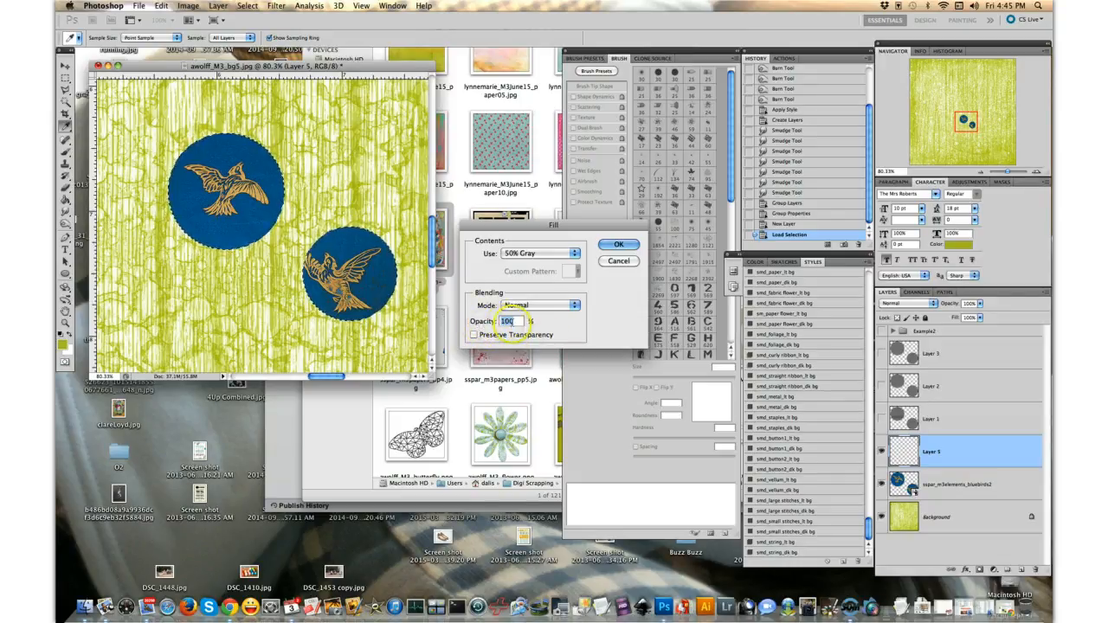
pyautogui.click(611, 246)
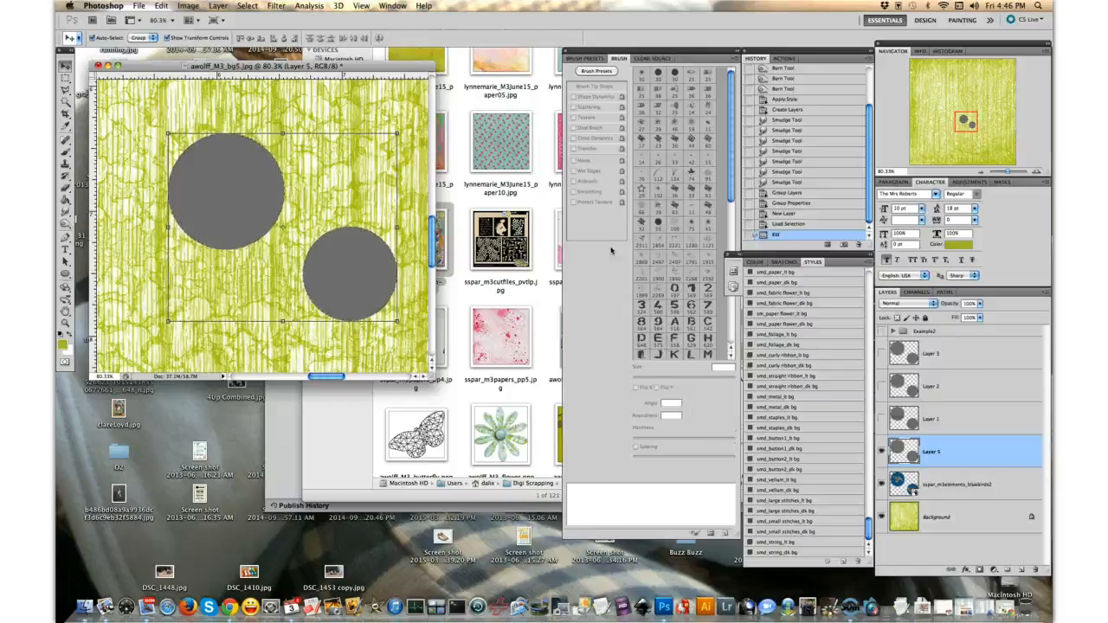
pyautogui.press('super+d')
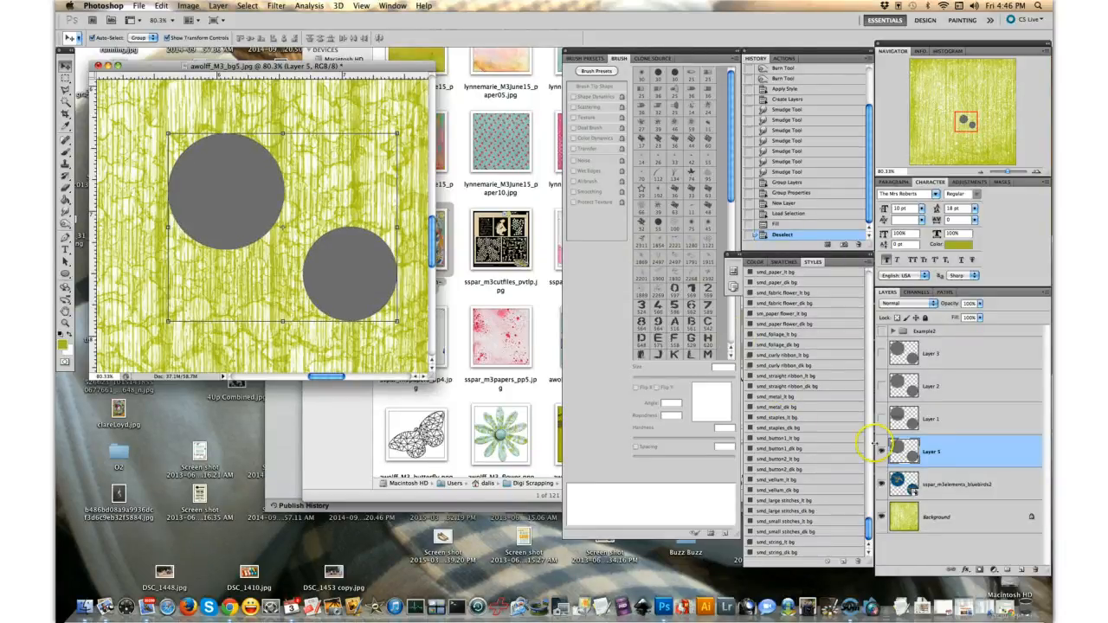
# - Set the gray layer's blend mode to Linear Light and toggle its visibility to compare the result
pyautogui.click(925, 304)
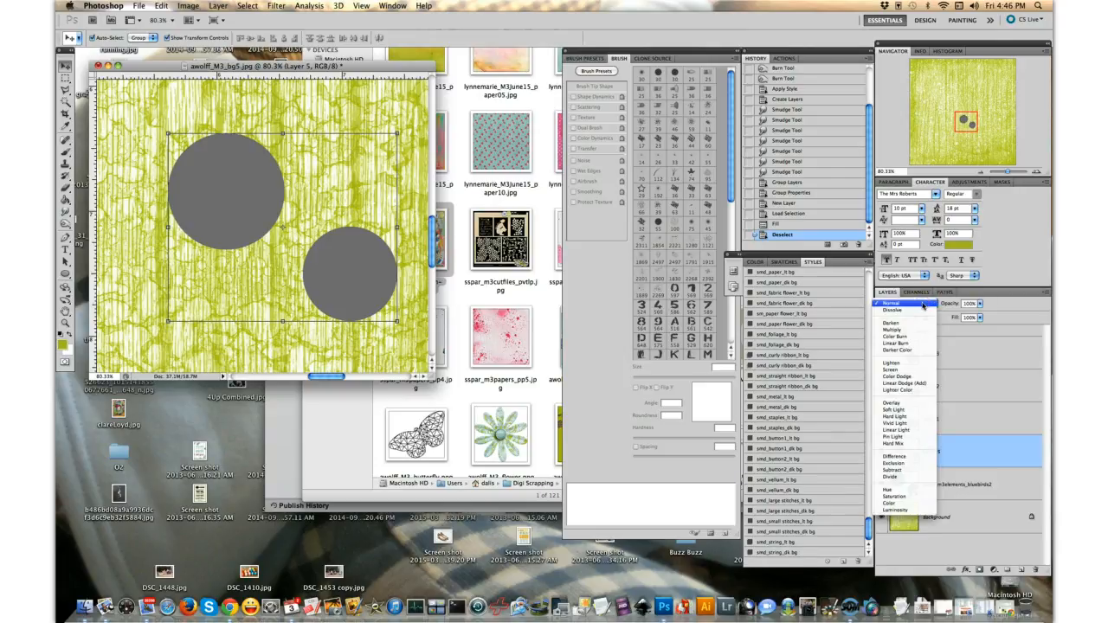
pyautogui.click(920, 432)
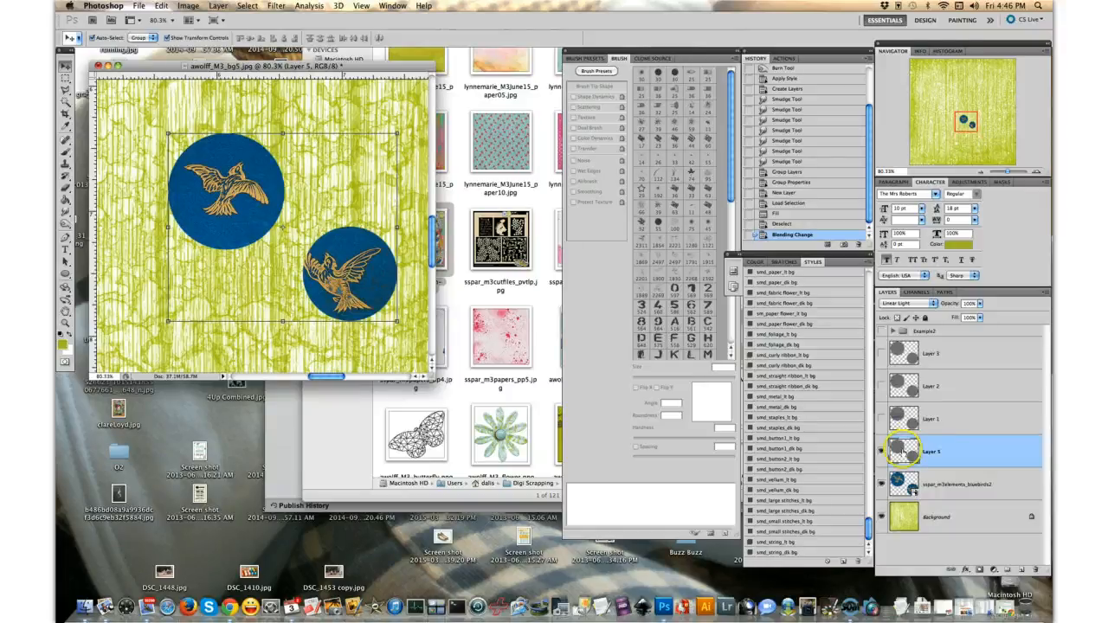
pyautogui.click(882, 451)
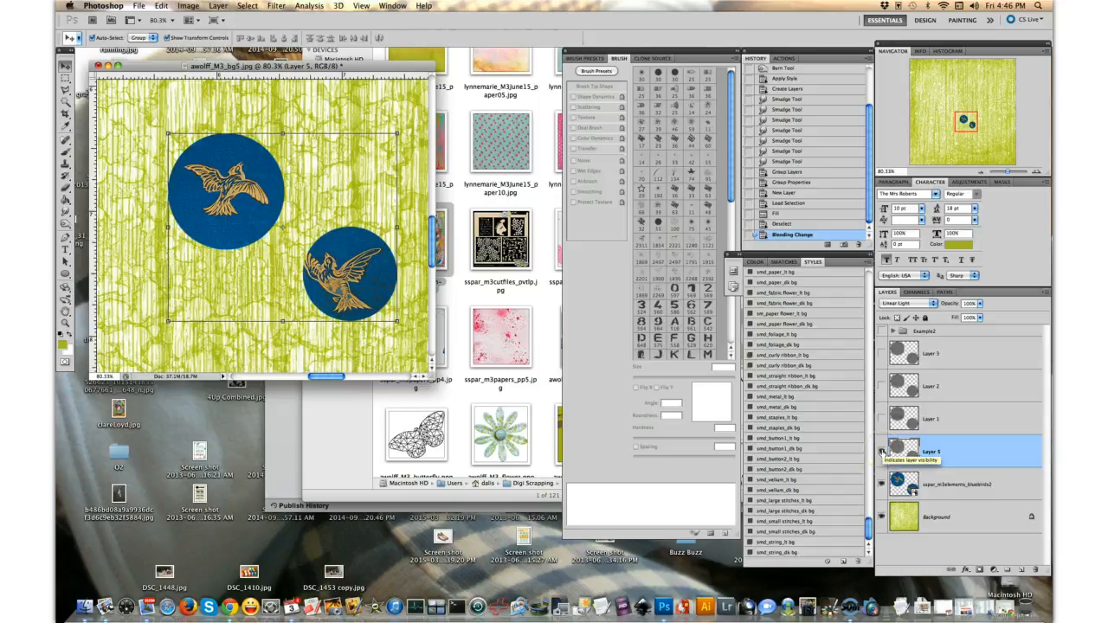
pyautogui.click(882, 451)
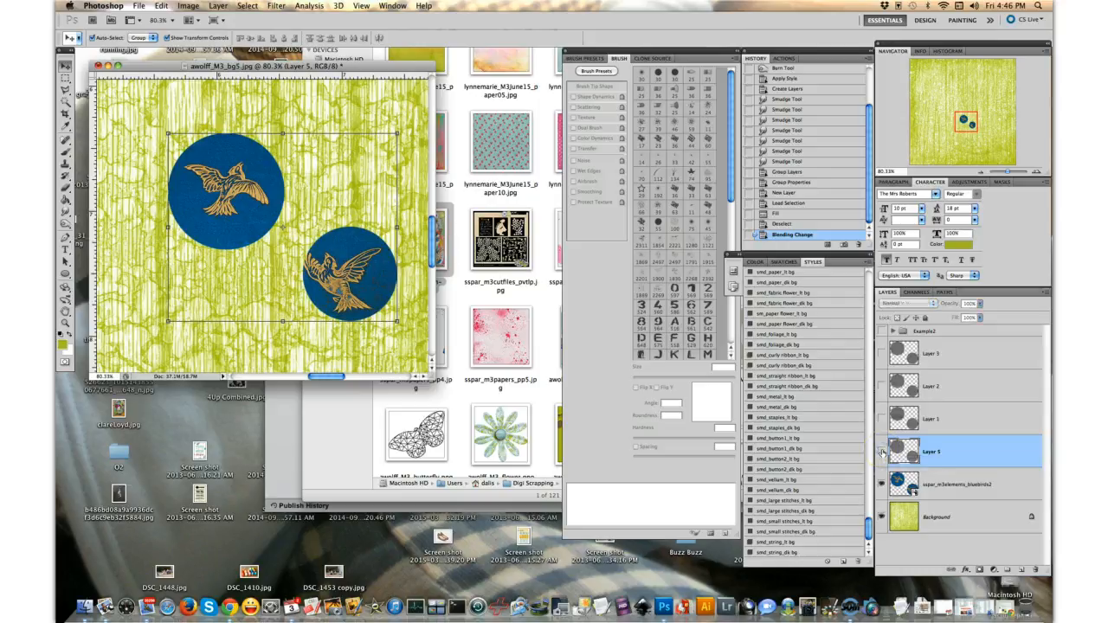
pyautogui.click(882, 451)
pyautogui.click(994, 447)
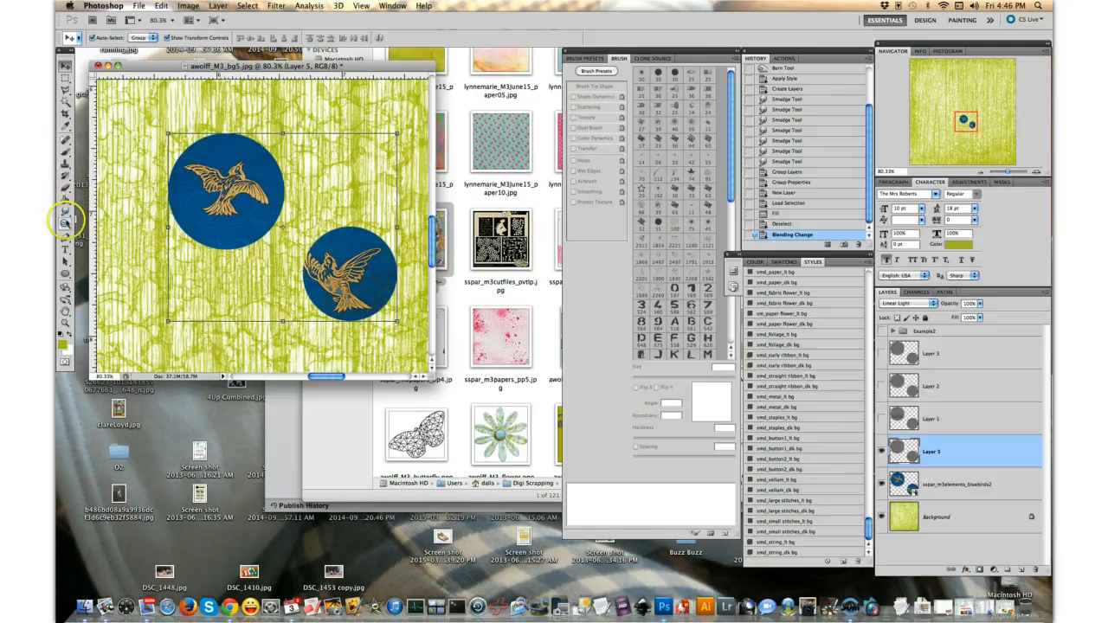
# - Choose the Dodge tool and reduce its brush size to 20 px
pyautogui.click(65, 221)
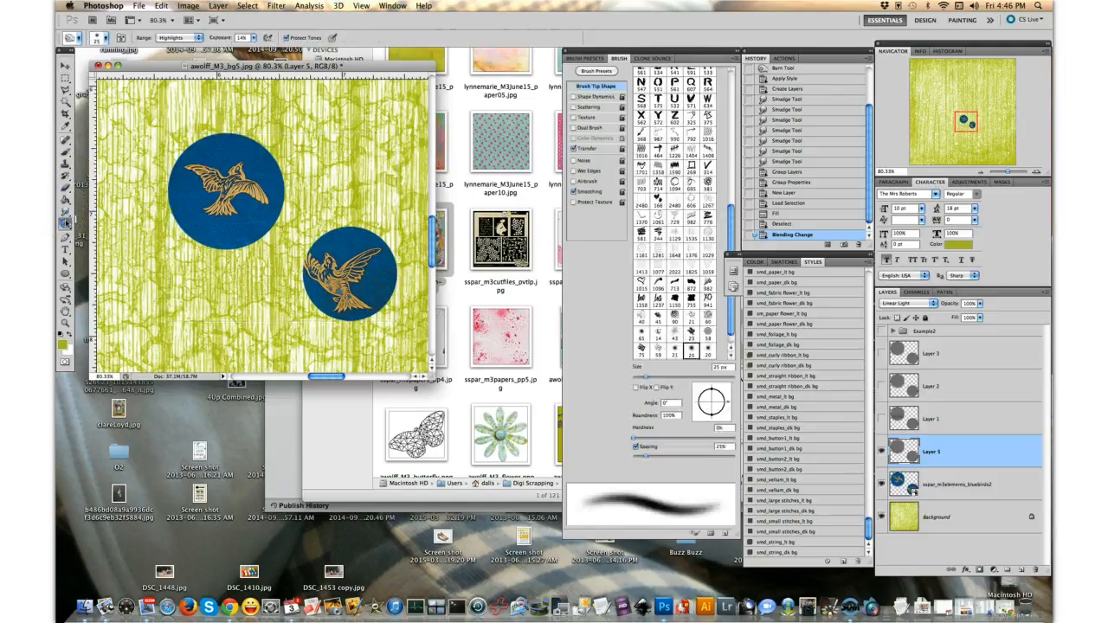
pyautogui.click(65, 222)
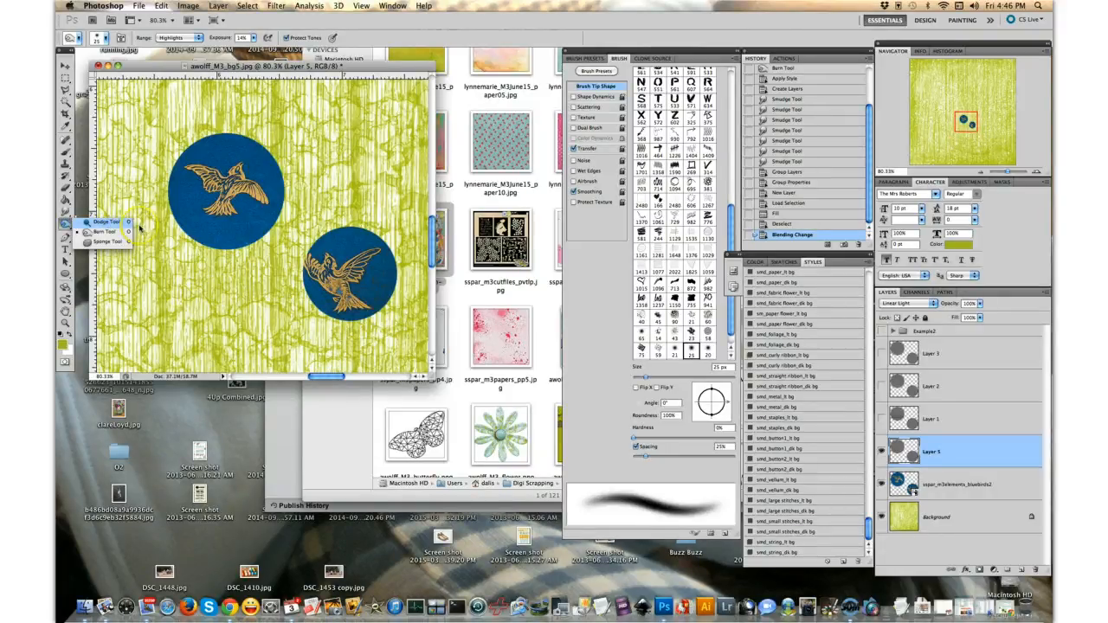
pyautogui.click(109, 222)
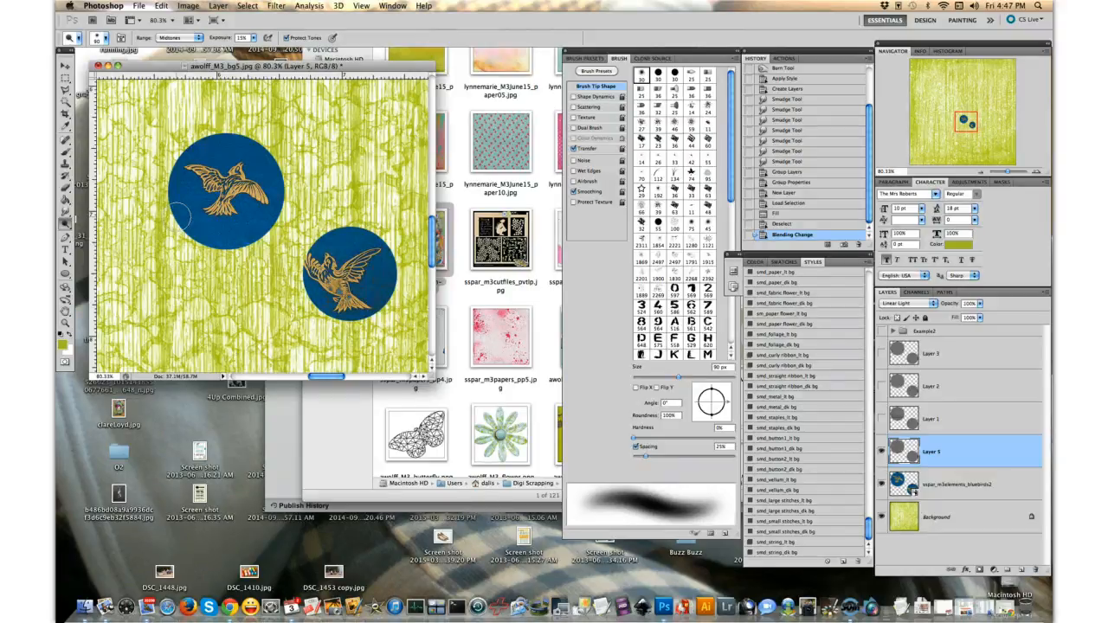
pyautogui.press('[')
pyautogui.press('[')
pyautogui.press('[')
pyautogui.press('[')
pyautogui.press('[')
pyautogui.press('[')
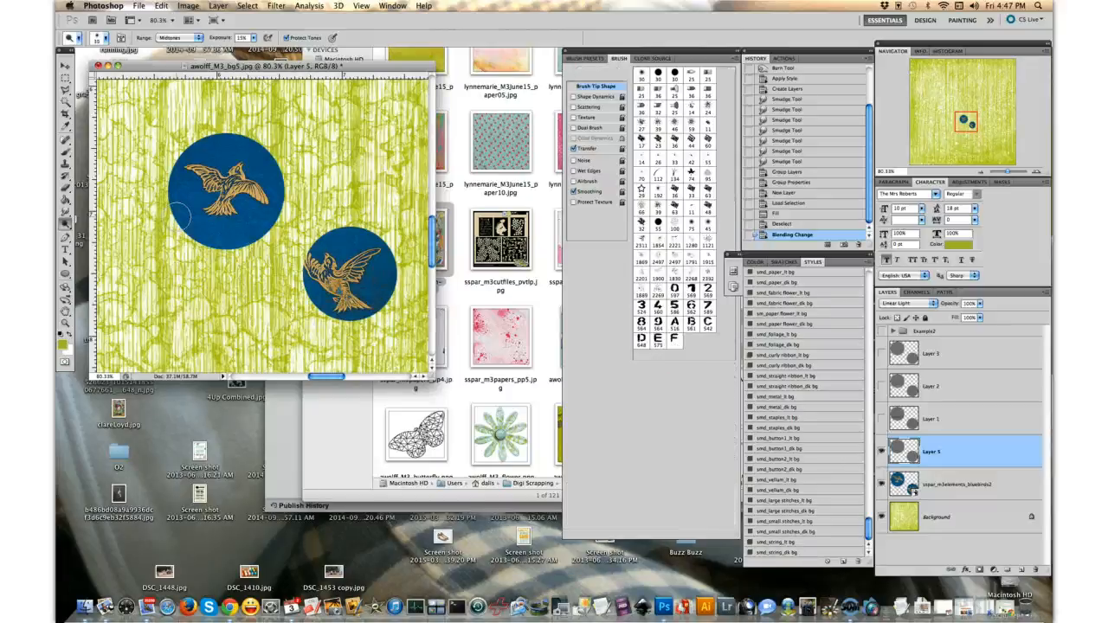
pyautogui.press('[')
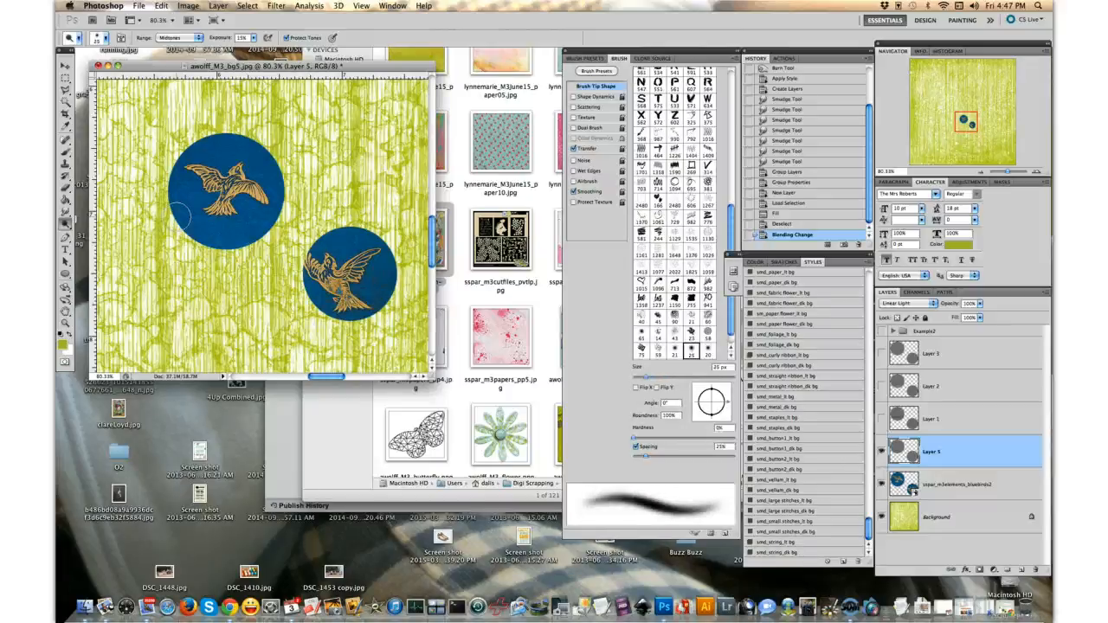
pyautogui.press('[')
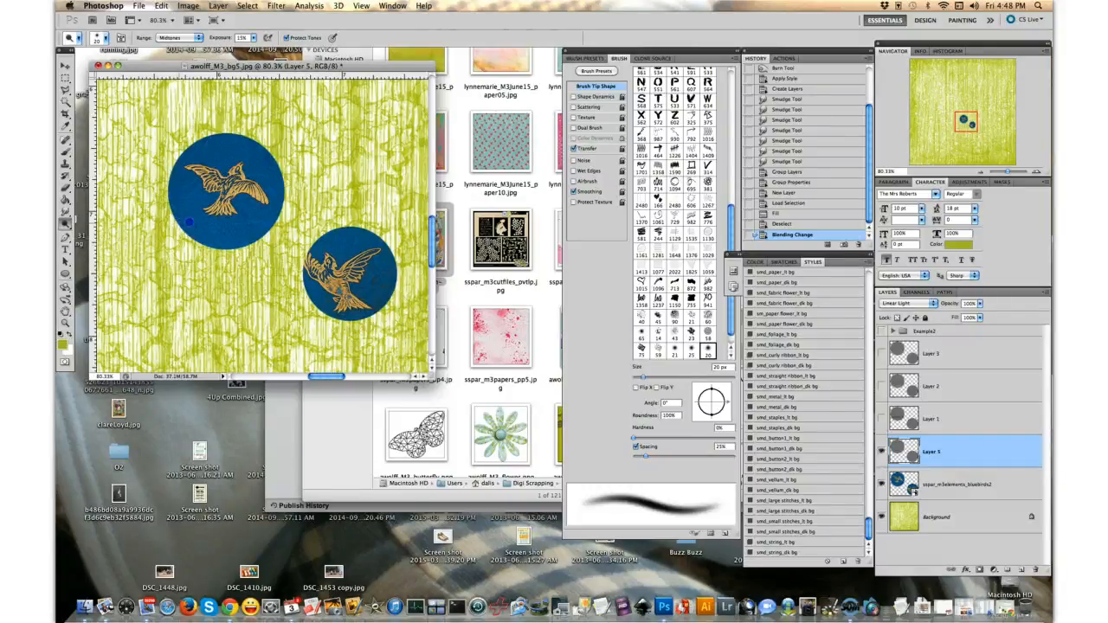
# - Try a dodge stroke at 15% exposure across the lower part of the larger bluebird circle, and undo it
pyautogui.moveTo(226, 224); pyautogui.dragTo(313, 229)
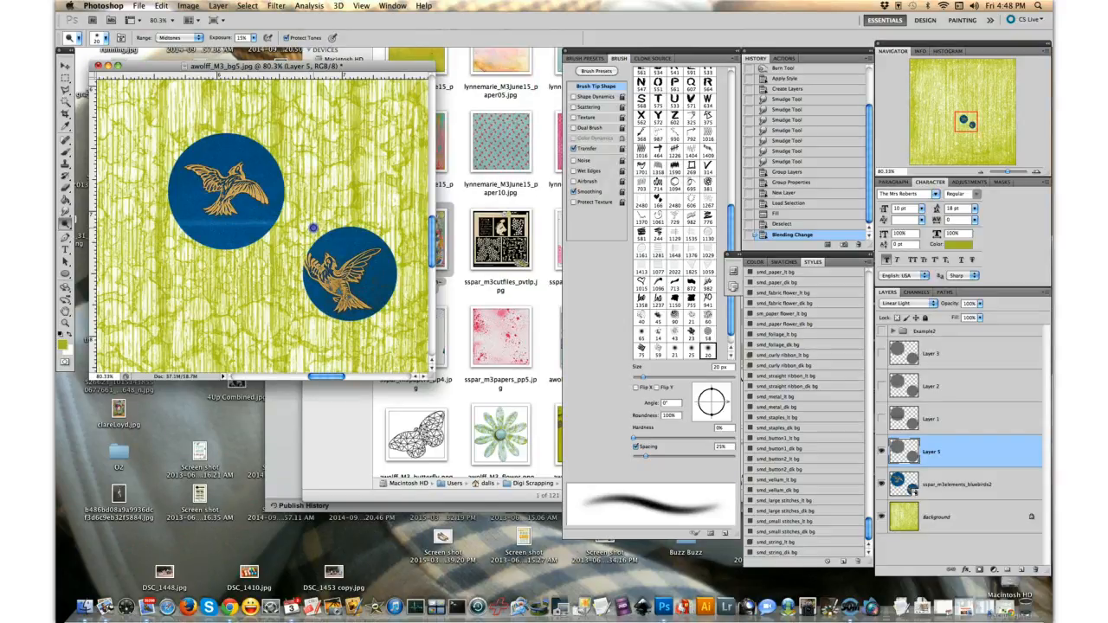
pyautogui.click(312, 229)
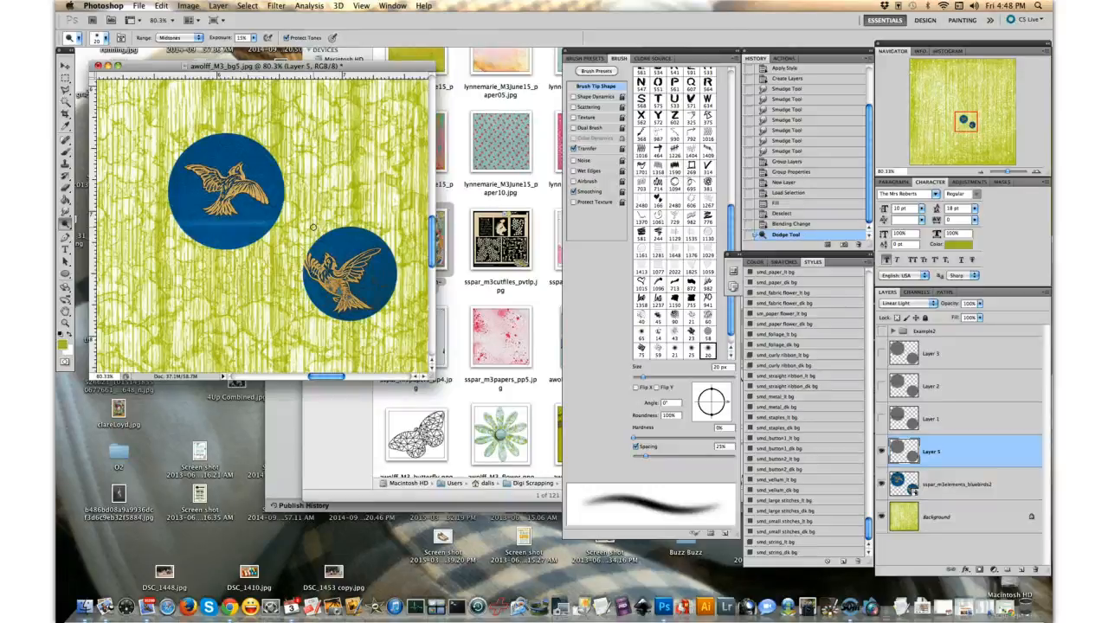
pyautogui.press('super+z')
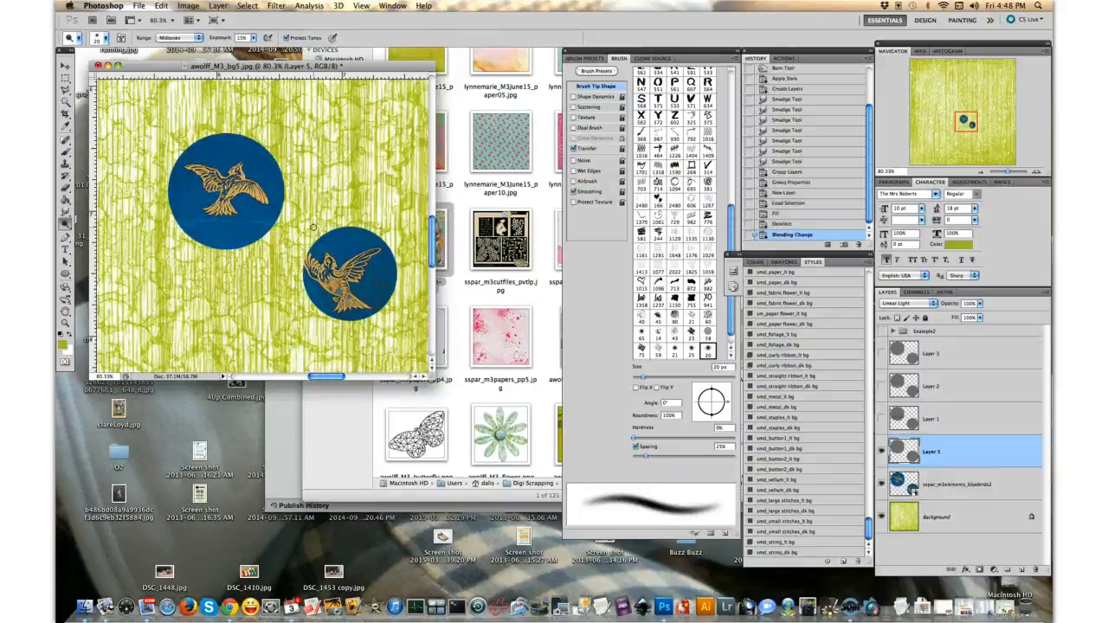
# - Set the dodge exposure to 40% and paint a horizontal highlight across the lower part of the larger bluebird circle
pyautogui.click(253, 39)
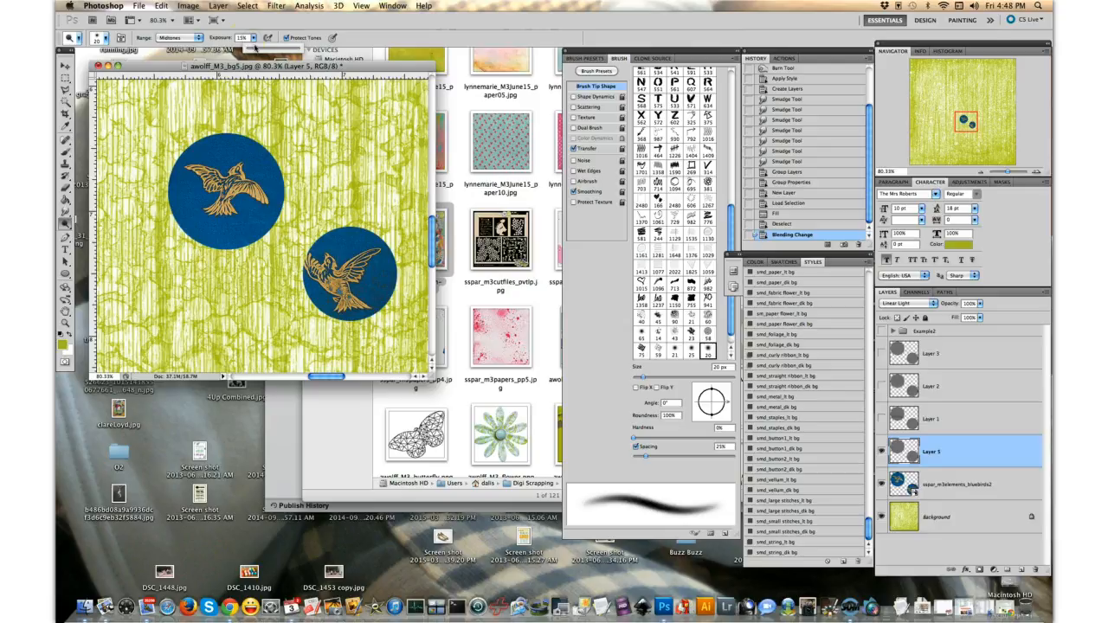
pyautogui.click(244, 39)
pyautogui.doubleClick(243, 38)
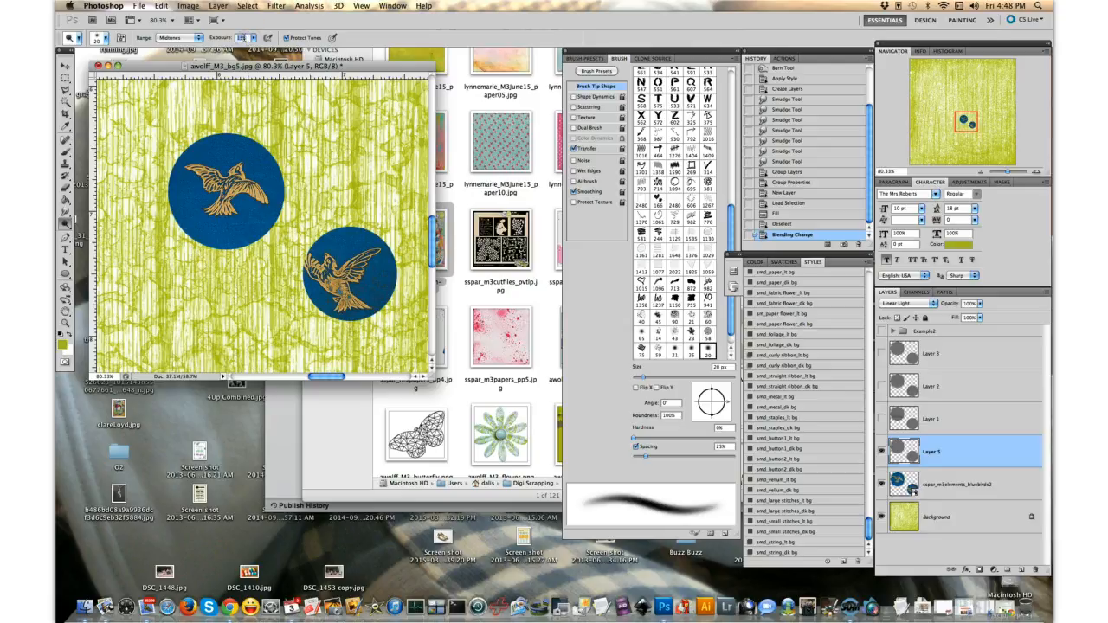
pyautogui.write('45')
pyautogui.press('Return')
pyautogui.moveTo(184, 227); pyautogui.dragTo(301, 227)
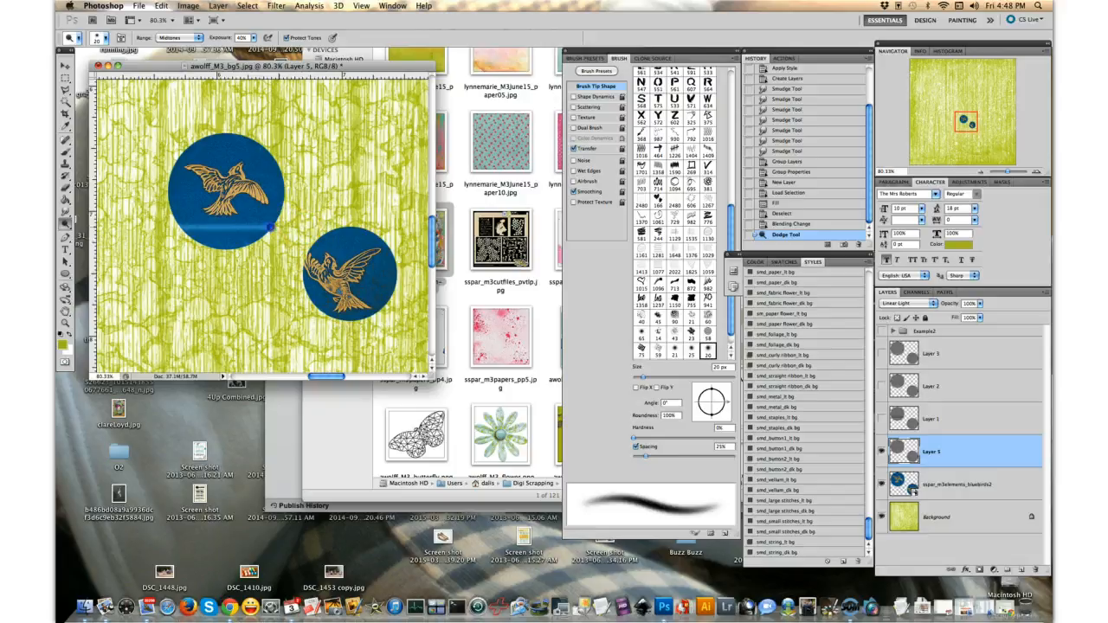
# - Try a second dodge stroke along the same highlight on the larger circle, and undo it
pyautogui.click(109, 219)
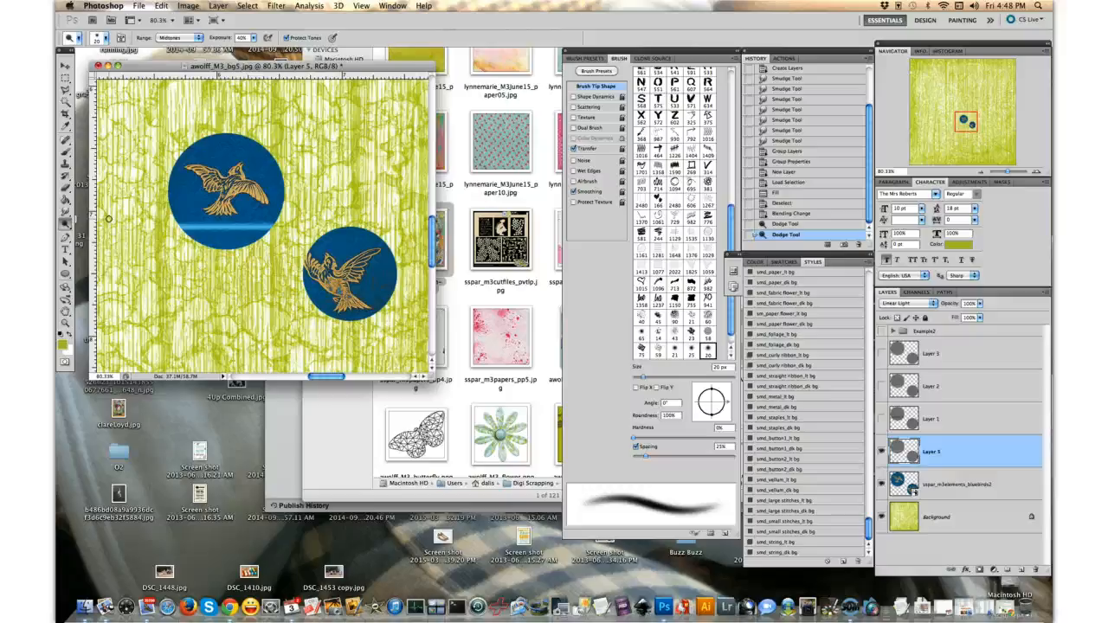
pyautogui.press('alt+super+z')
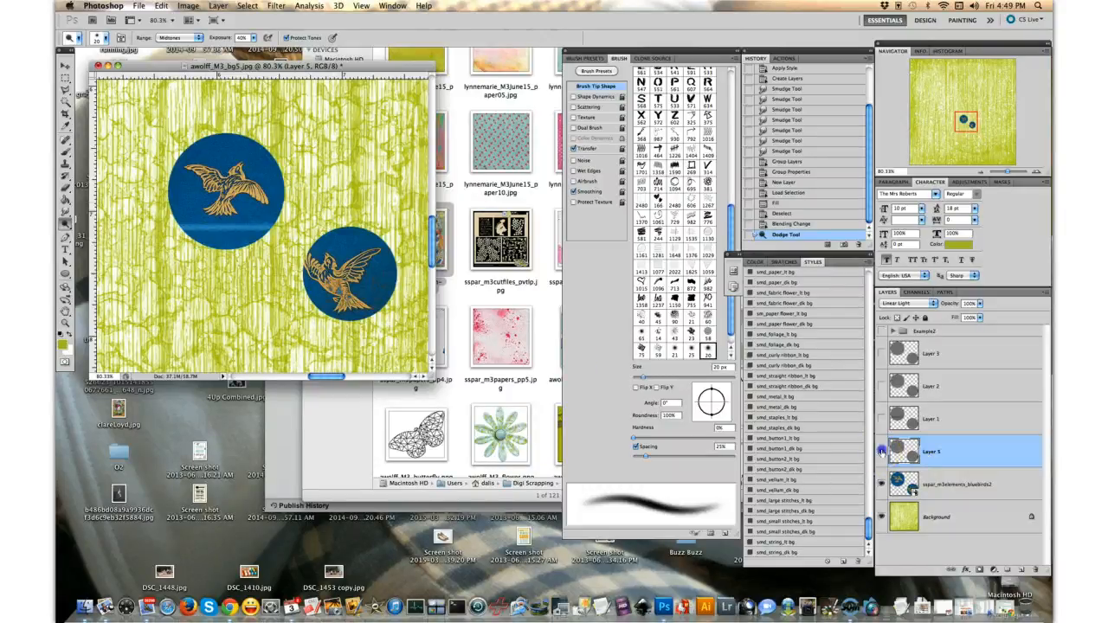
# - Hide Layer 5, the gray layer carrying the dodge stroke
pyautogui.click(882, 451)
pyautogui.click(883, 353)
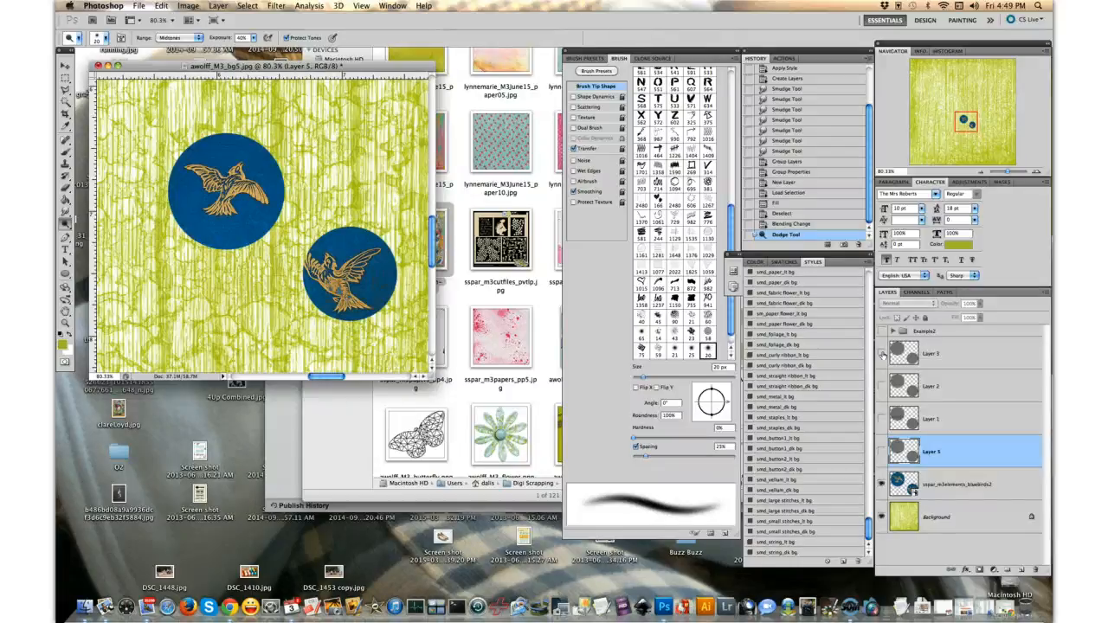
# - Show Layer 5 again and add a new layer above it, filled with 50% gray inside the circles' outlines
pyautogui.click(881, 452)
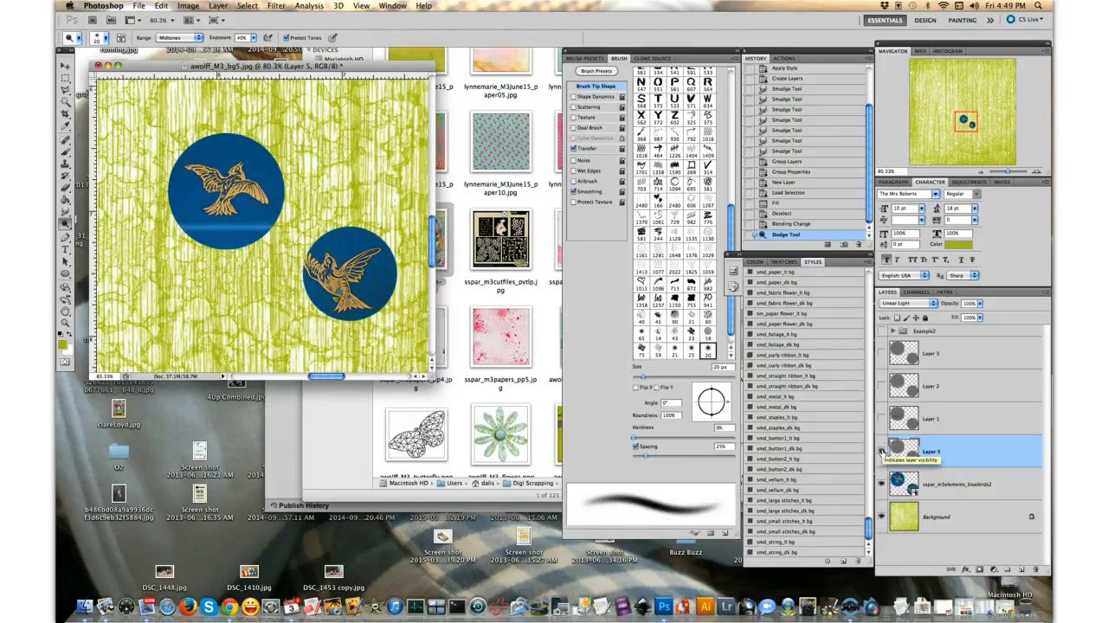
pyautogui.click(1022, 569)
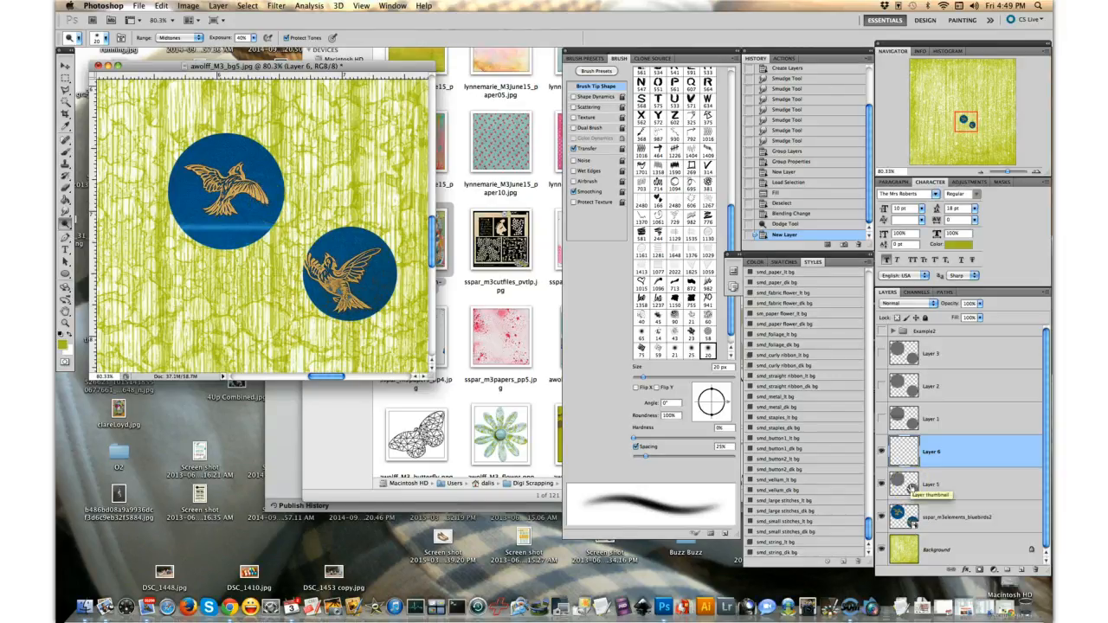
pyautogui.keyDown('super'); pyautogui.click(911, 488); pyautogui.keyUp('super')
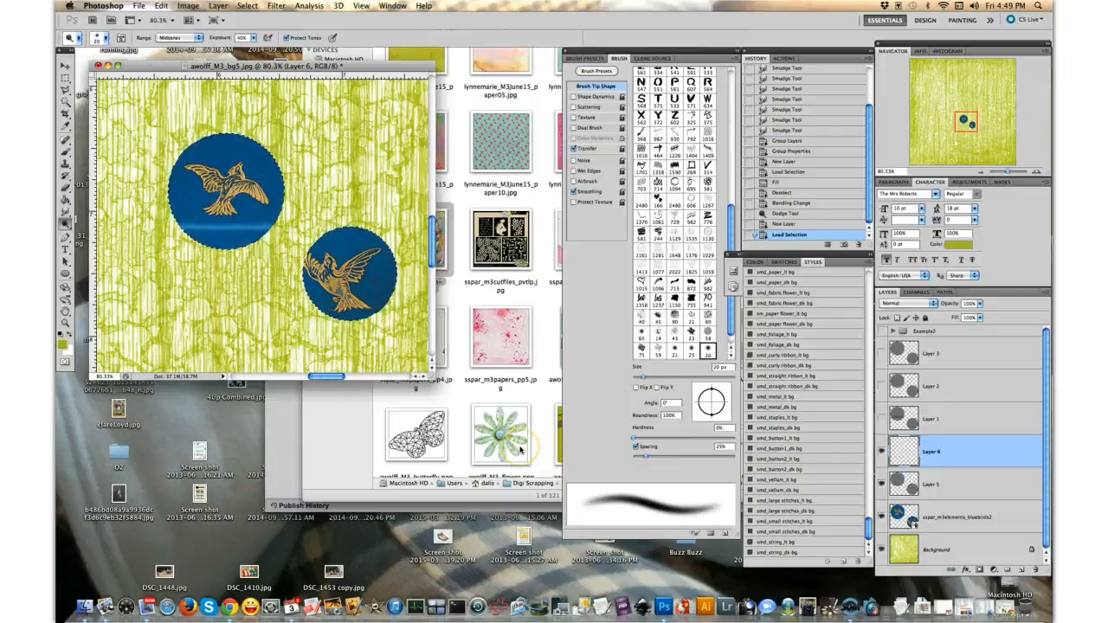
pyautogui.hotkey('shift', 'BackSpace')
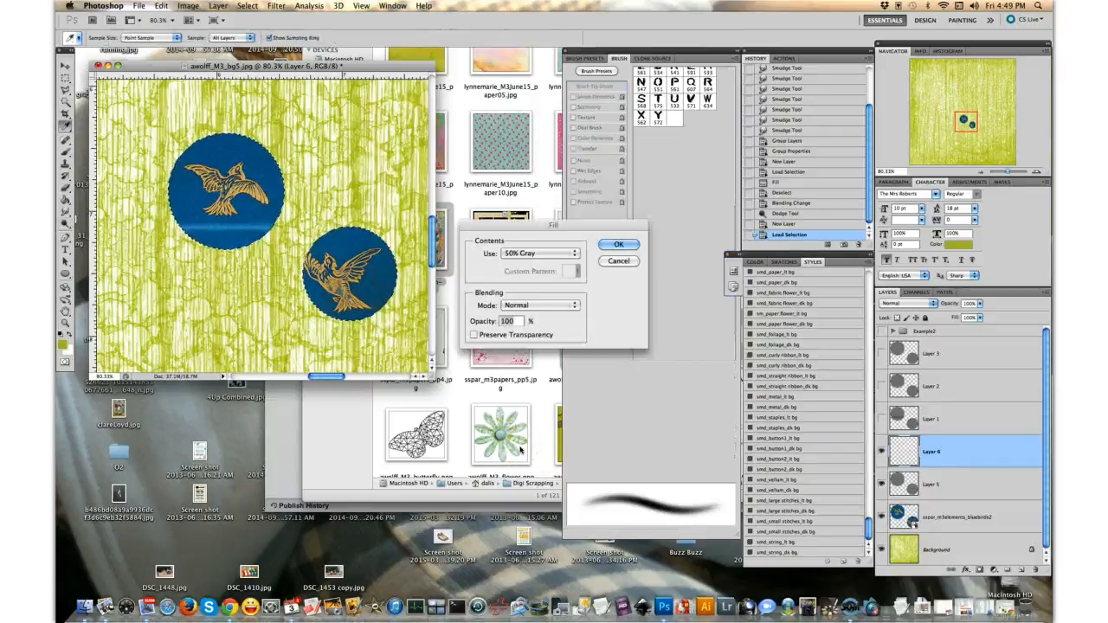
pyautogui.click(618, 245)
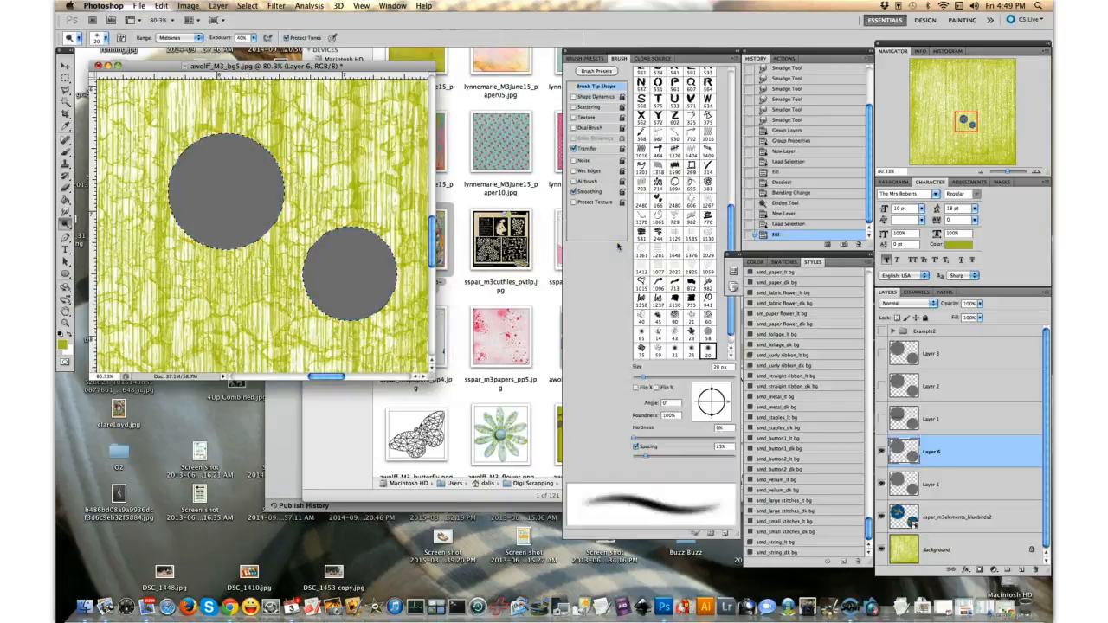
# - Set the new gray Layer 6 to Linear Light blending and deselect the circles
pyautogui.click(909, 303)
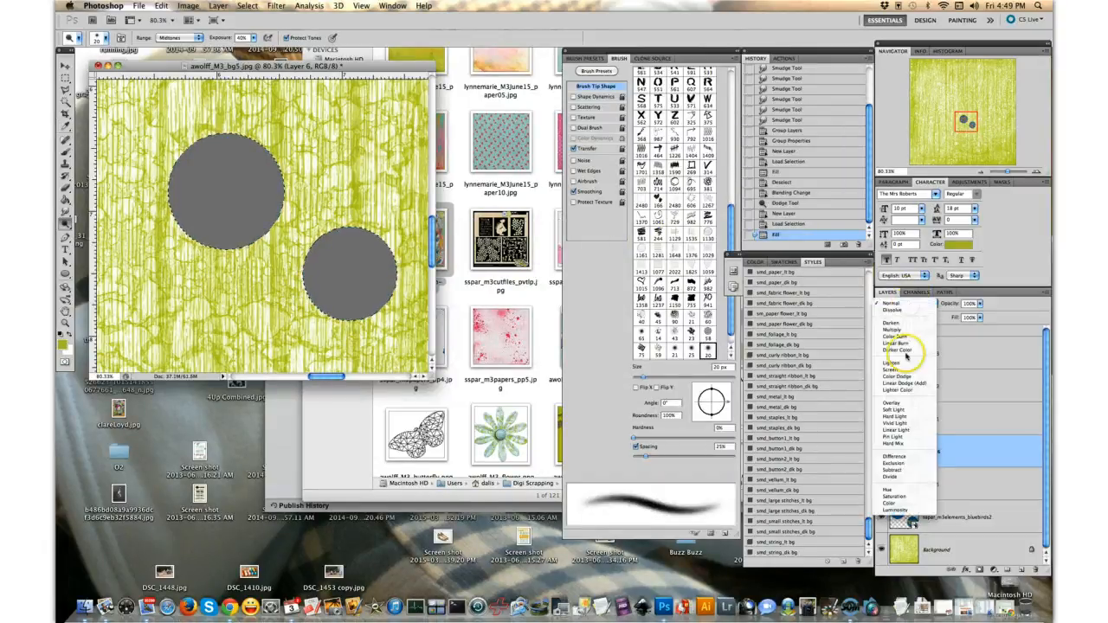
pyautogui.click(906, 431)
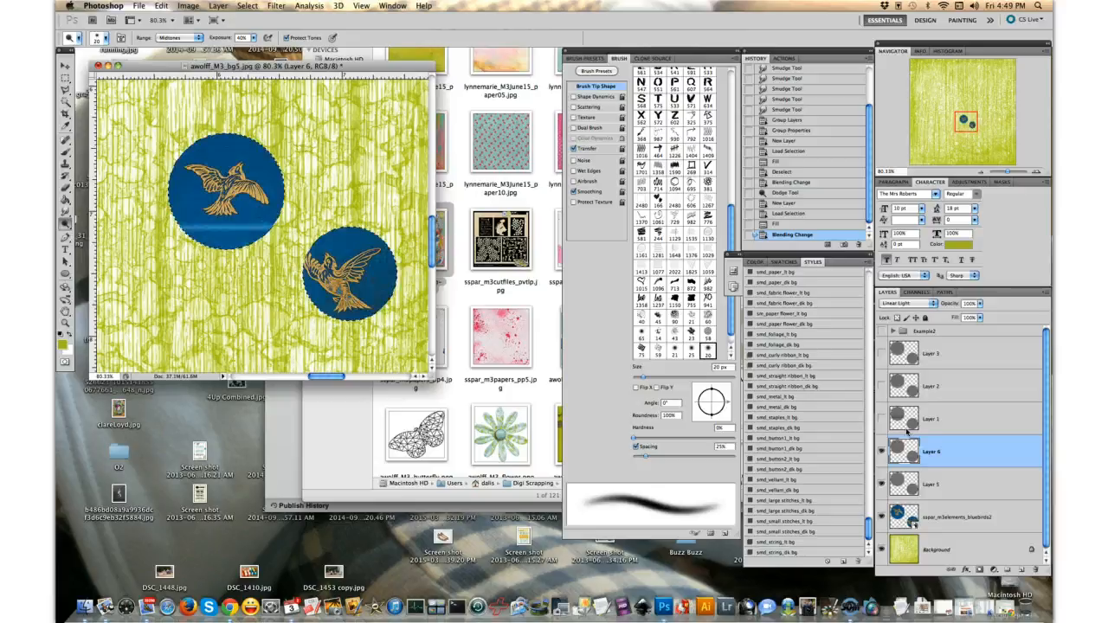
pyautogui.press('cmd+d')
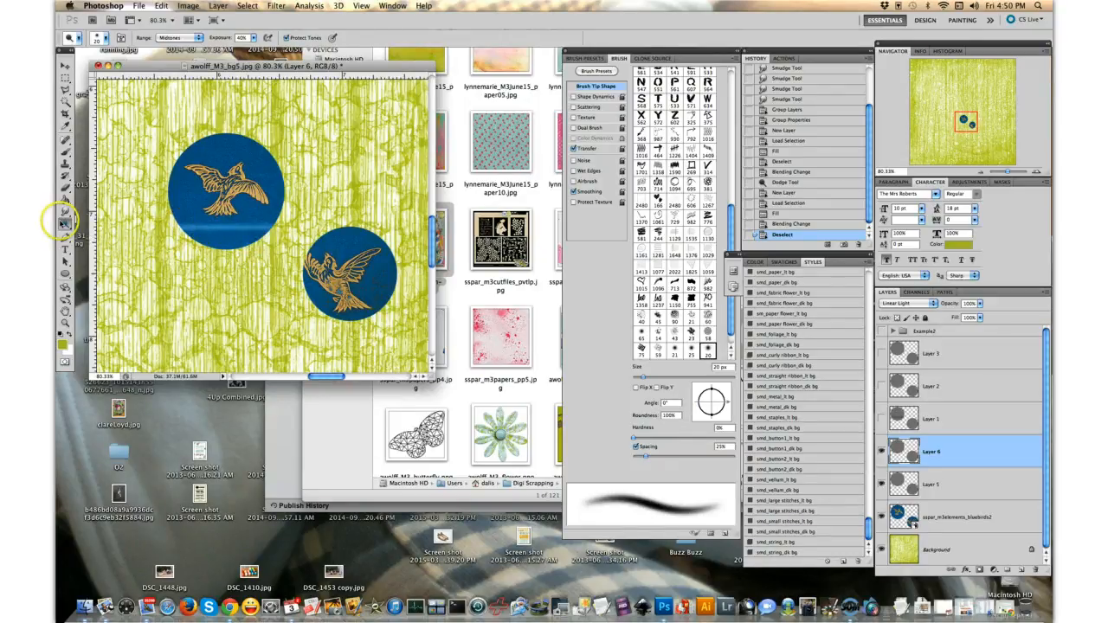
# - Dodge along the bottom edge of the larger circle, below the existing highlight, with a 100 px brush at 15% exposure
pyautogui.doubleClick(239, 38)
pyautogui.write('15')
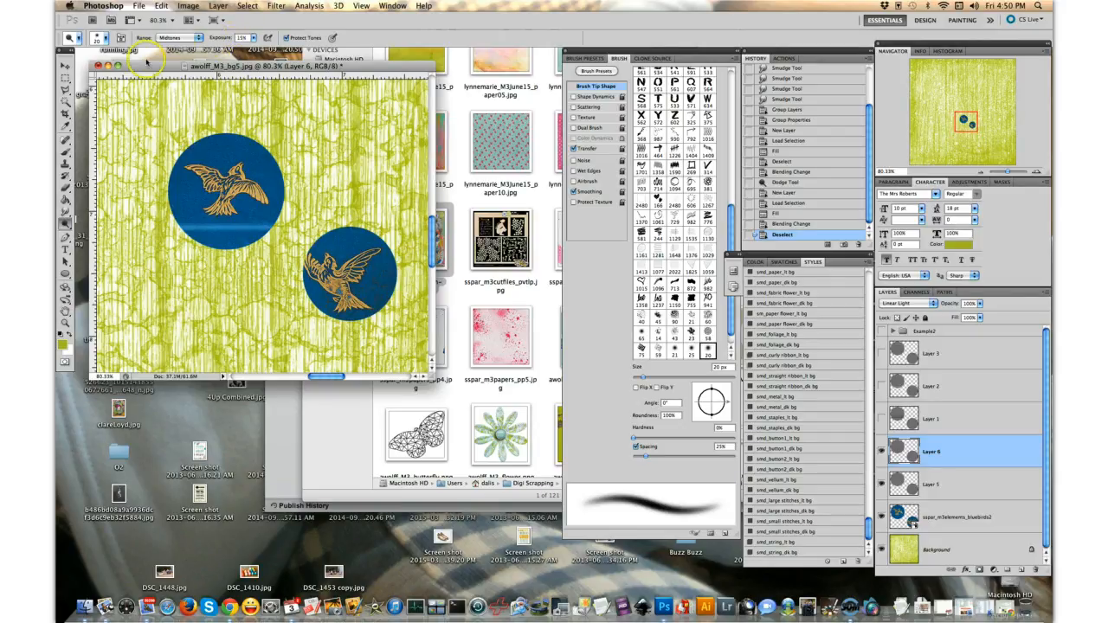
pyautogui.press(']')
pyautogui.press(']')
pyautogui.press(']')
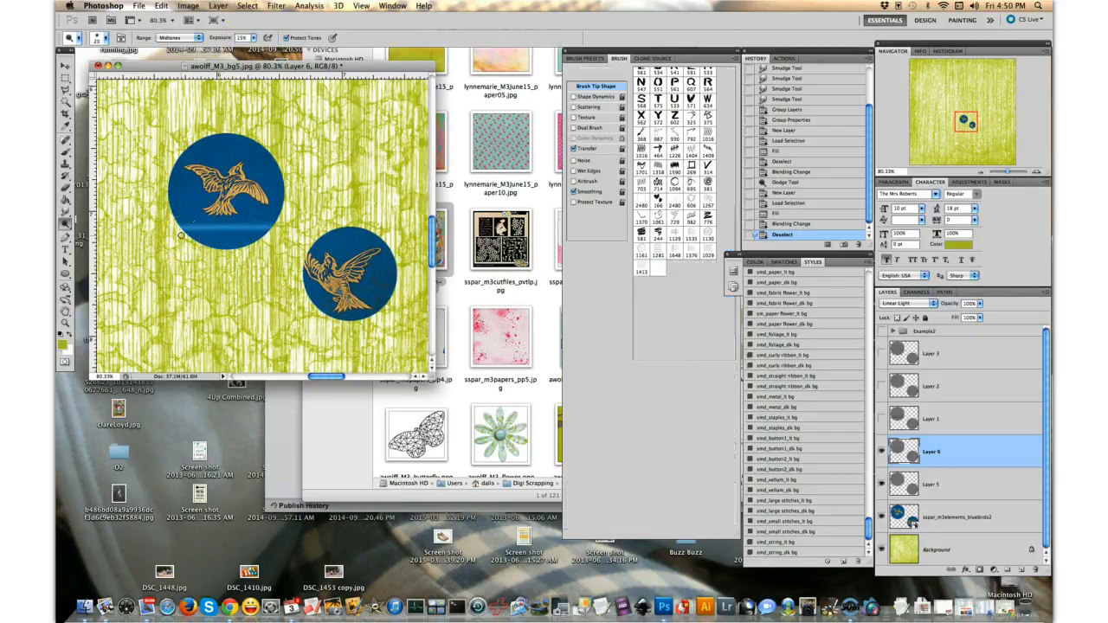
pyautogui.press(']')
pyautogui.press(']')
pyautogui.press(']')
pyautogui.press(']')
pyautogui.press(']')
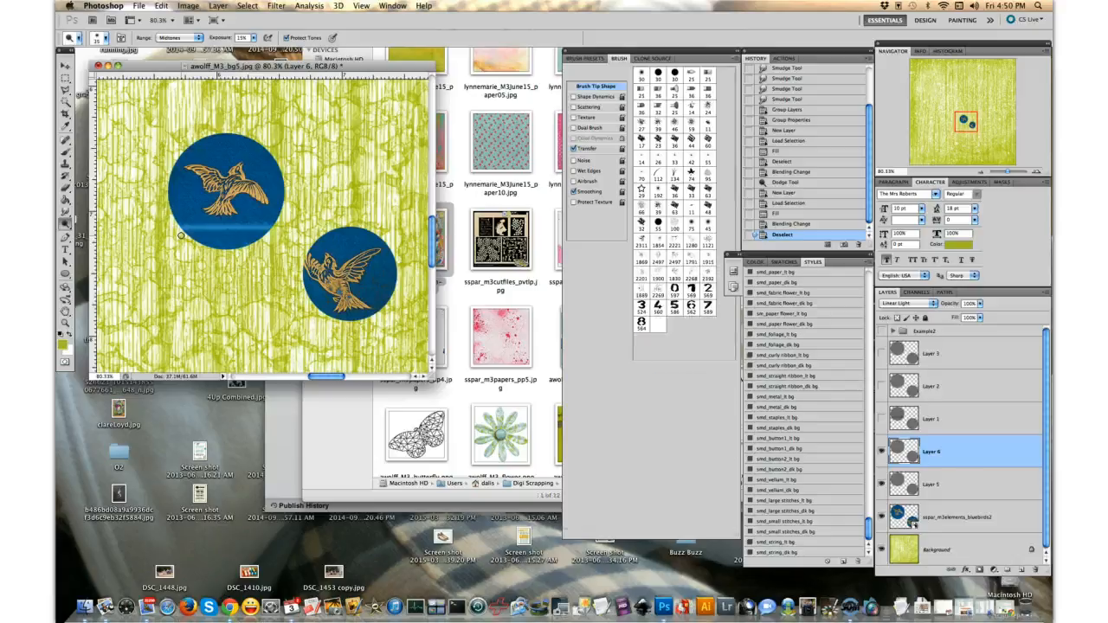
pyautogui.press(']')
pyautogui.press(']')
pyautogui.press(']')
pyautogui.press(']')
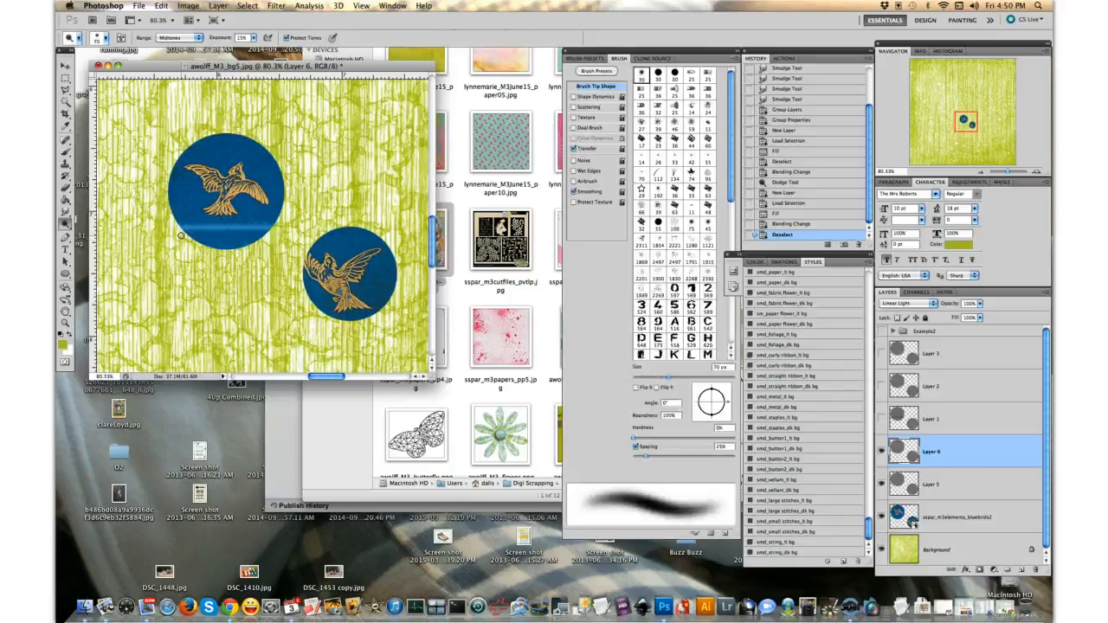
pyautogui.press(']')
pyautogui.press(']')
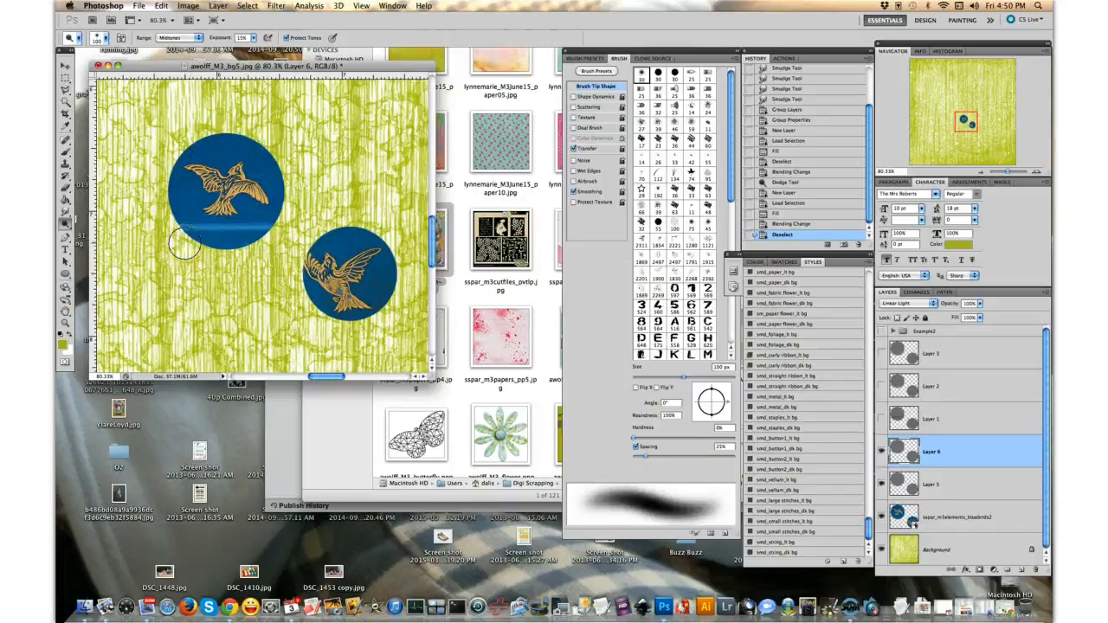
pyautogui.moveTo(184, 243); pyautogui.dragTo(300, 244)
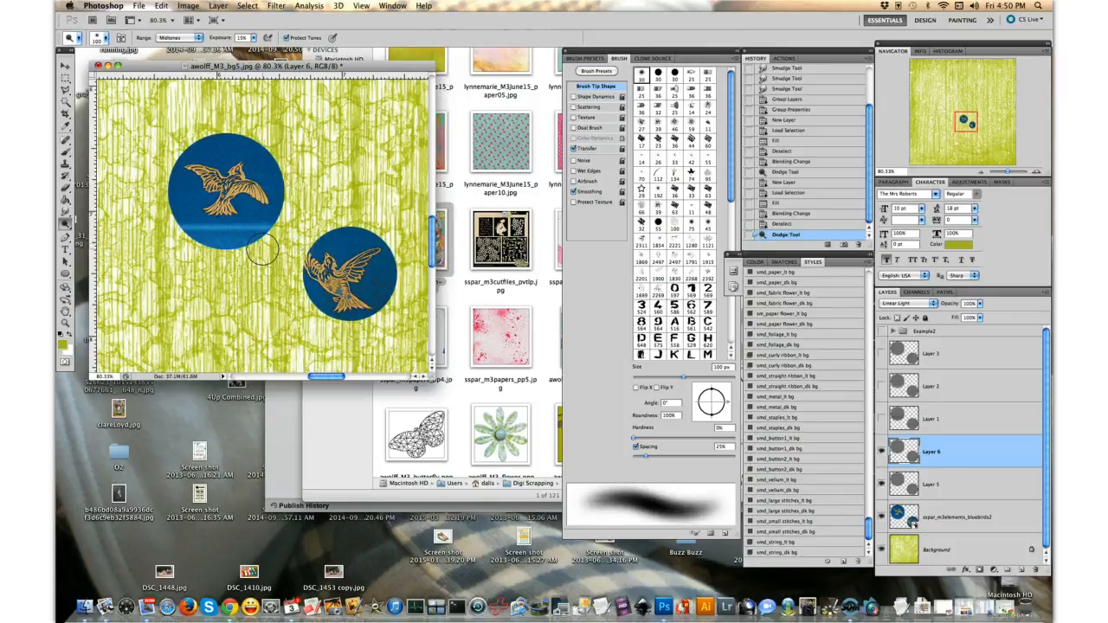
# - Toggle Layer 6's visibility to compare the larger circle with and without the wide dodge stroke
pyautogui.click(883, 451)
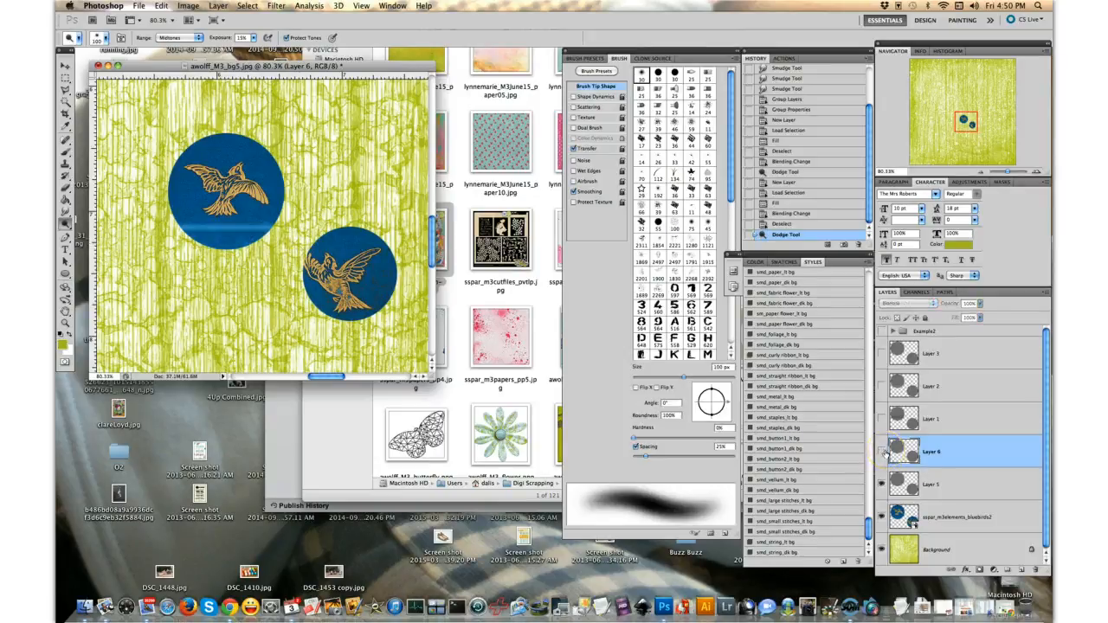
pyautogui.click(883, 451)
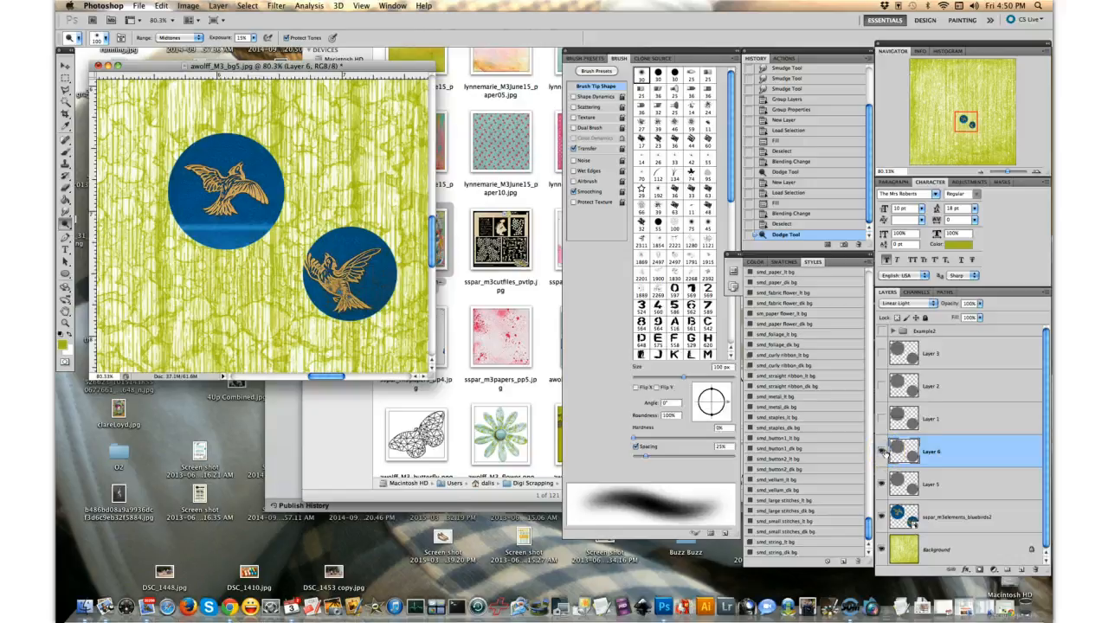
pyautogui.click(883, 451)
pyautogui.click(883, 451)
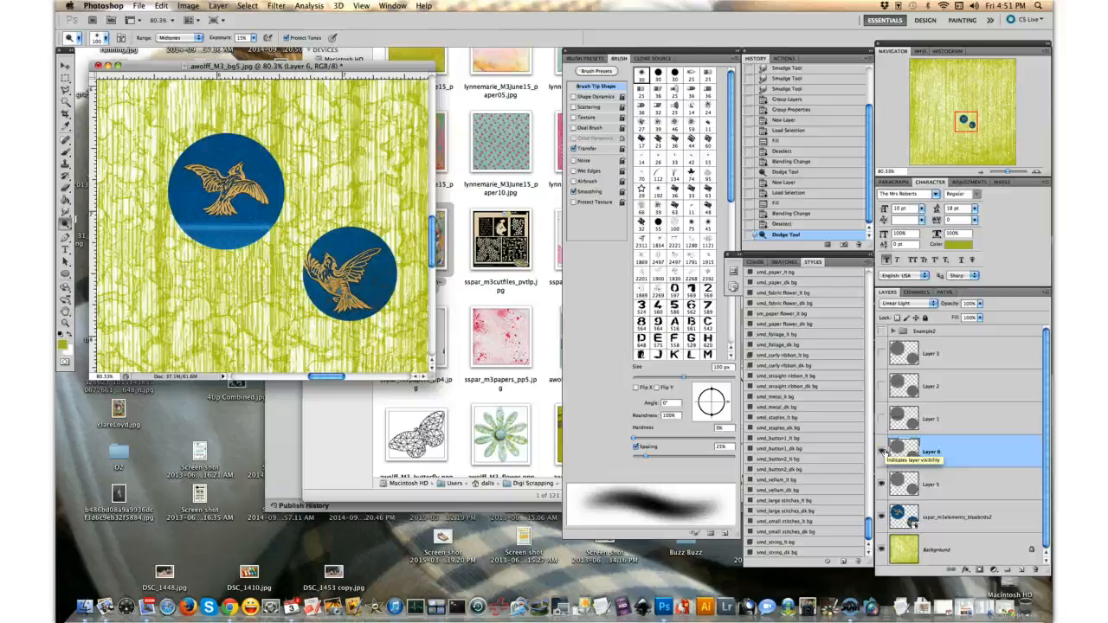
# - Add another new layer above Layer 6 and fill the circles' outlines on it with 50% gray
pyautogui.click(1023, 570)
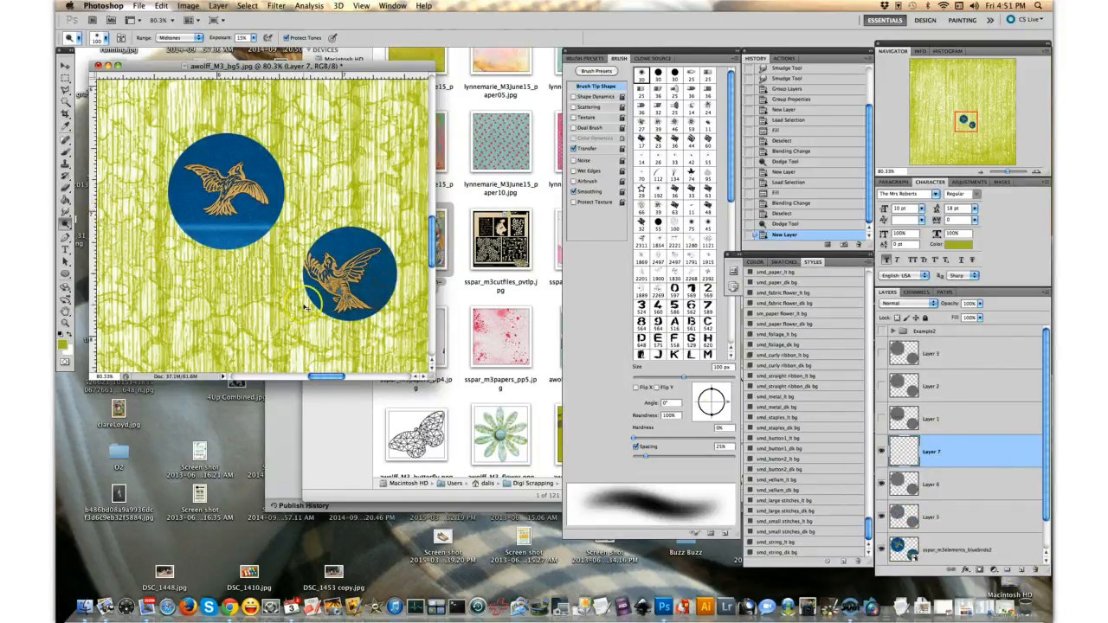
pyautogui.keyDown('super'); pyautogui.click(912, 488); pyautogui.keyUp('super')
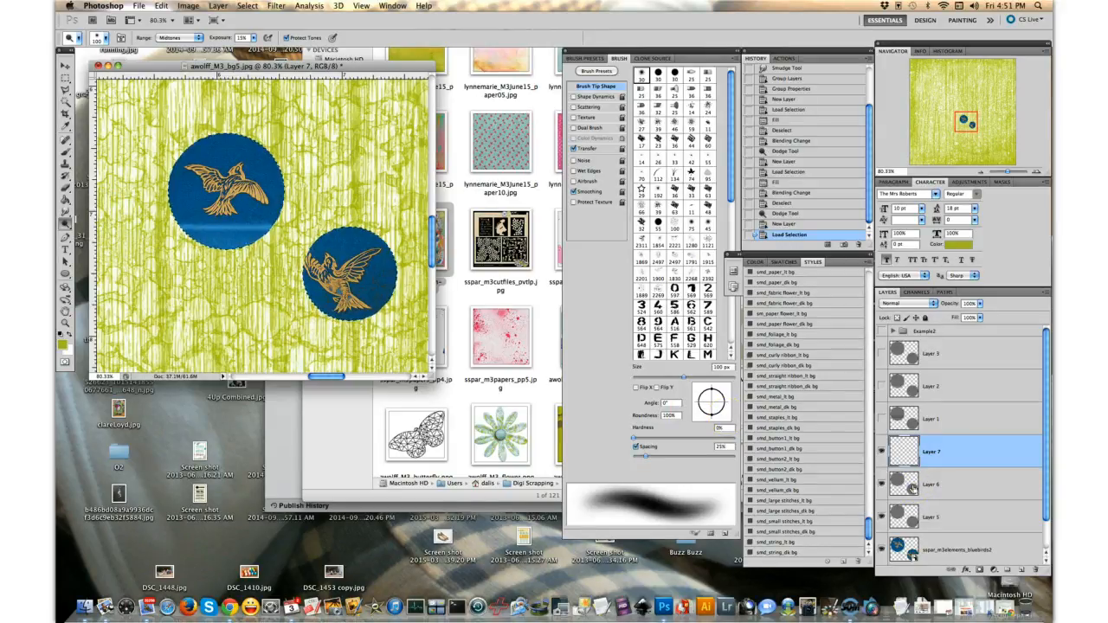
pyautogui.hotkey('shift', 'F5')
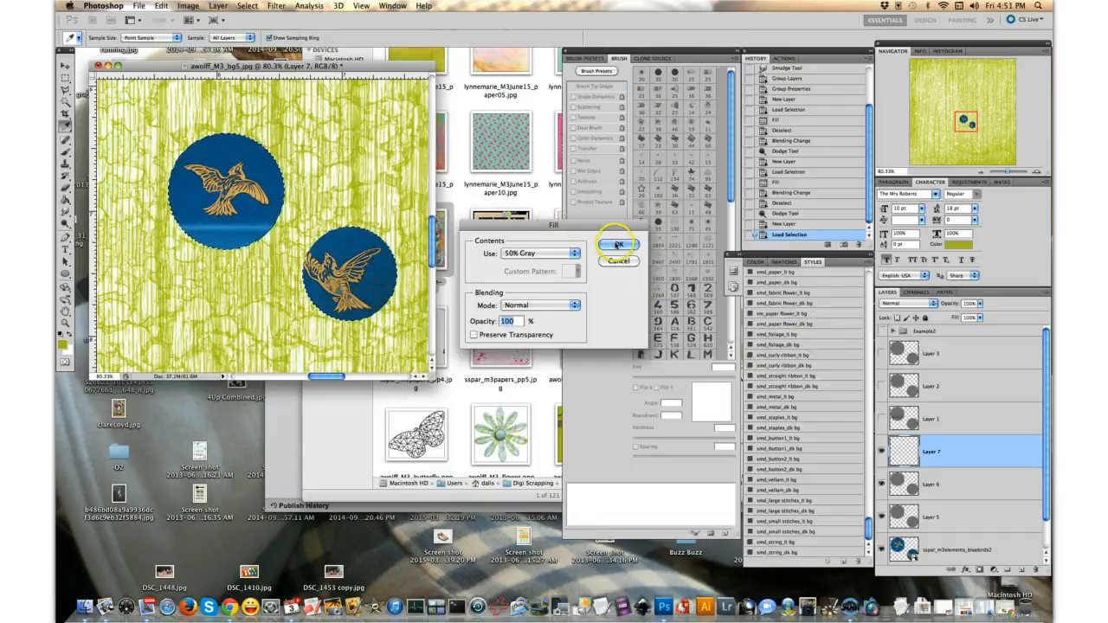
pyautogui.click(615, 244)
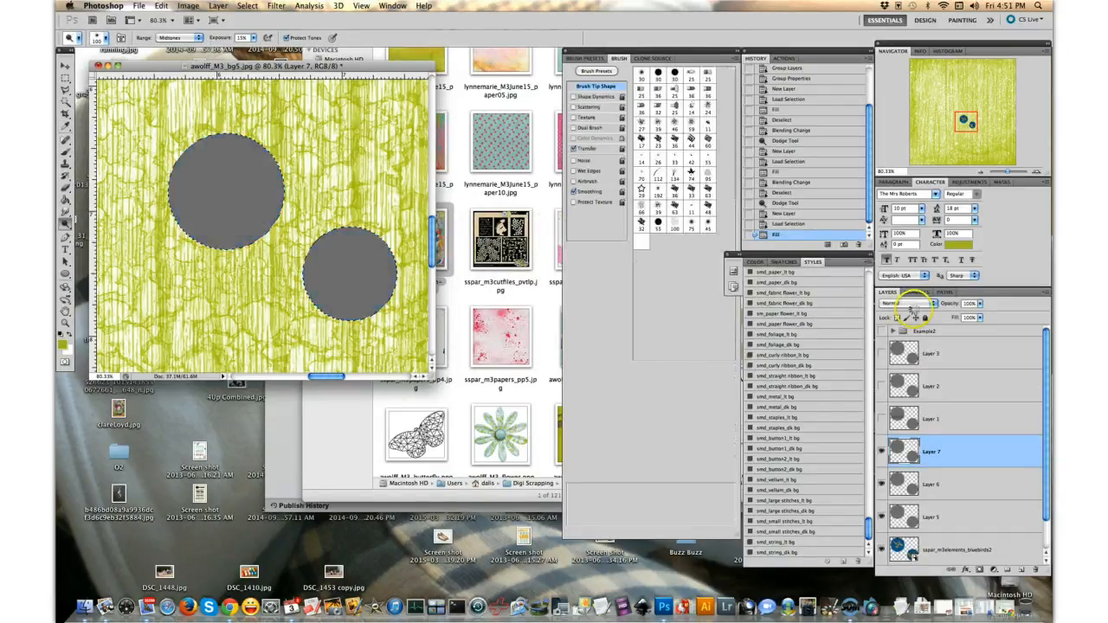
# - Set the gray Layer 7 to Linear Light blending and clear the selection around the circles
pyautogui.click(919, 303)
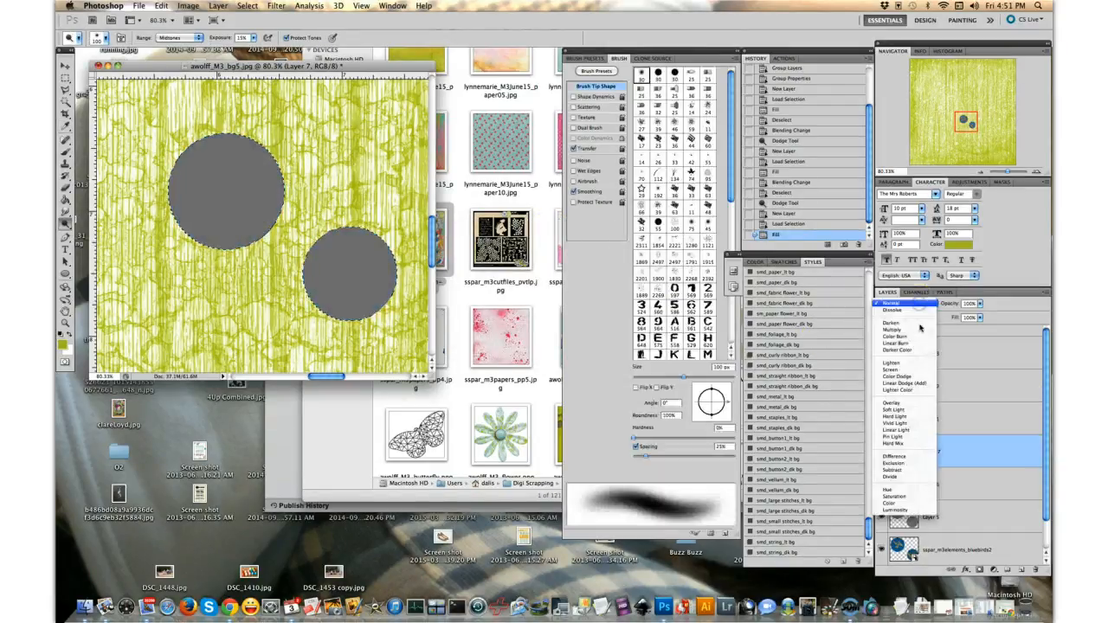
pyautogui.click(923, 431)
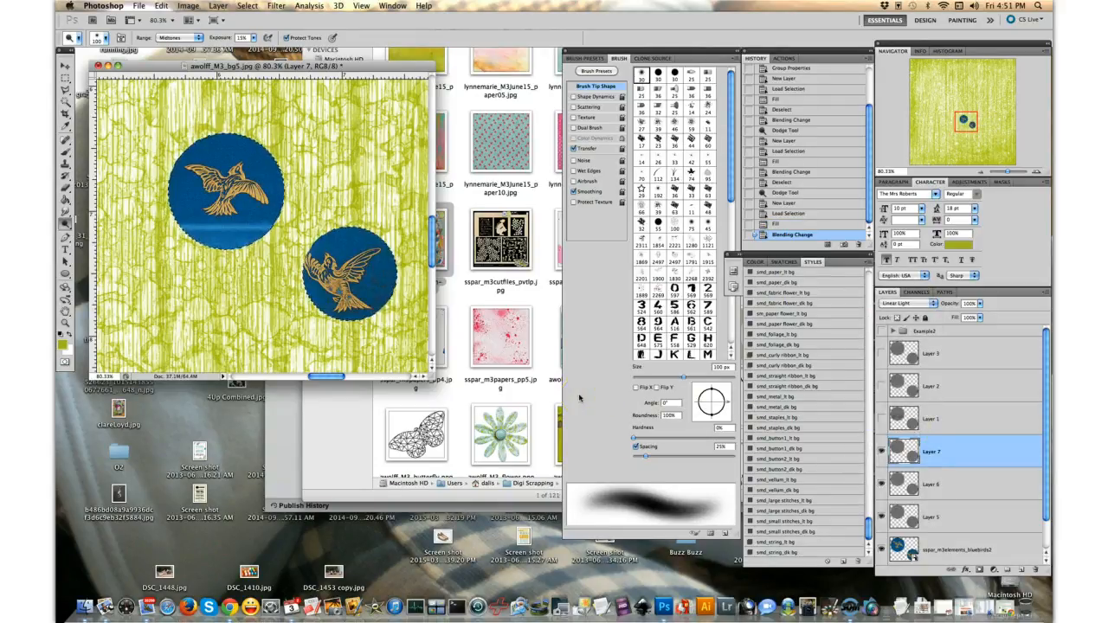
pyautogui.press('super+d')
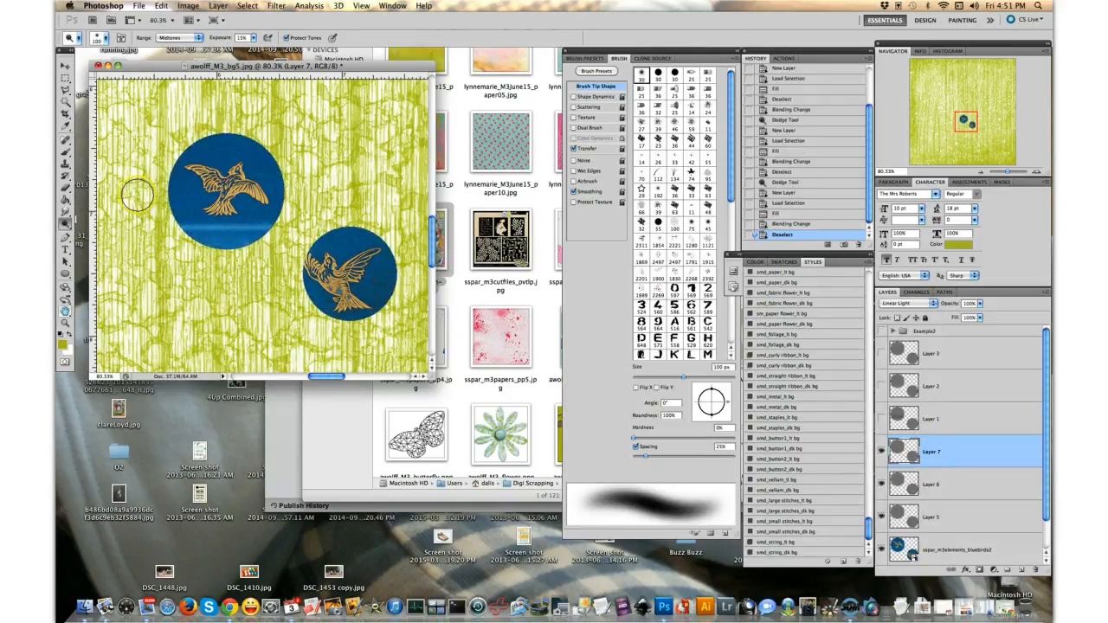
# - Use the Burn tool with a 60 px brush to darken a horizontal band just above the larger circle's highlight
pyautogui.click(66, 223)
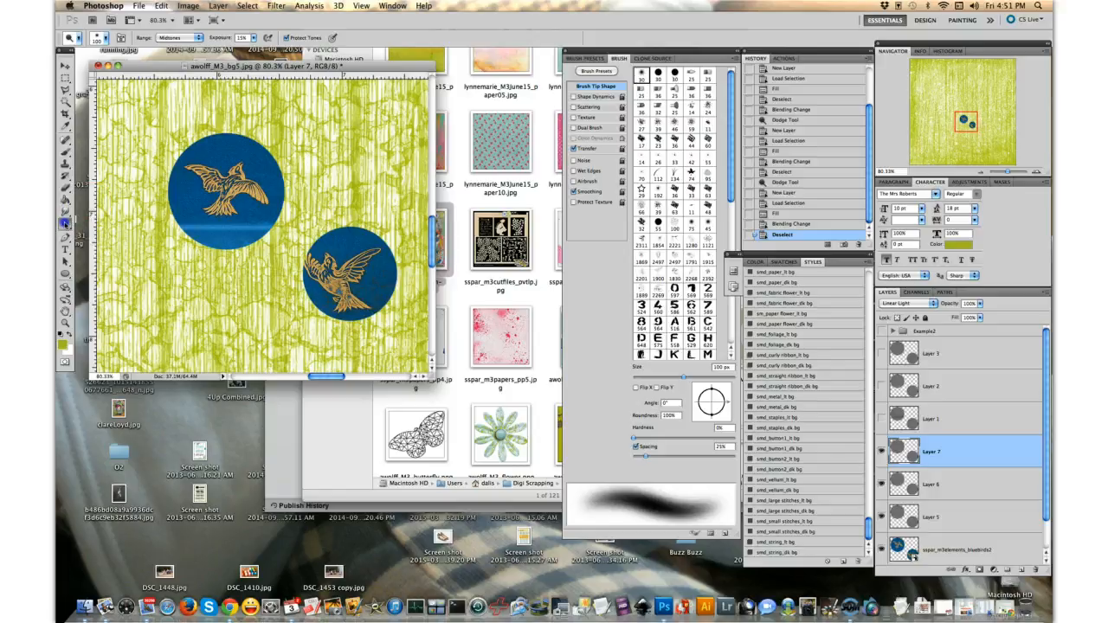
pyautogui.click(102, 231)
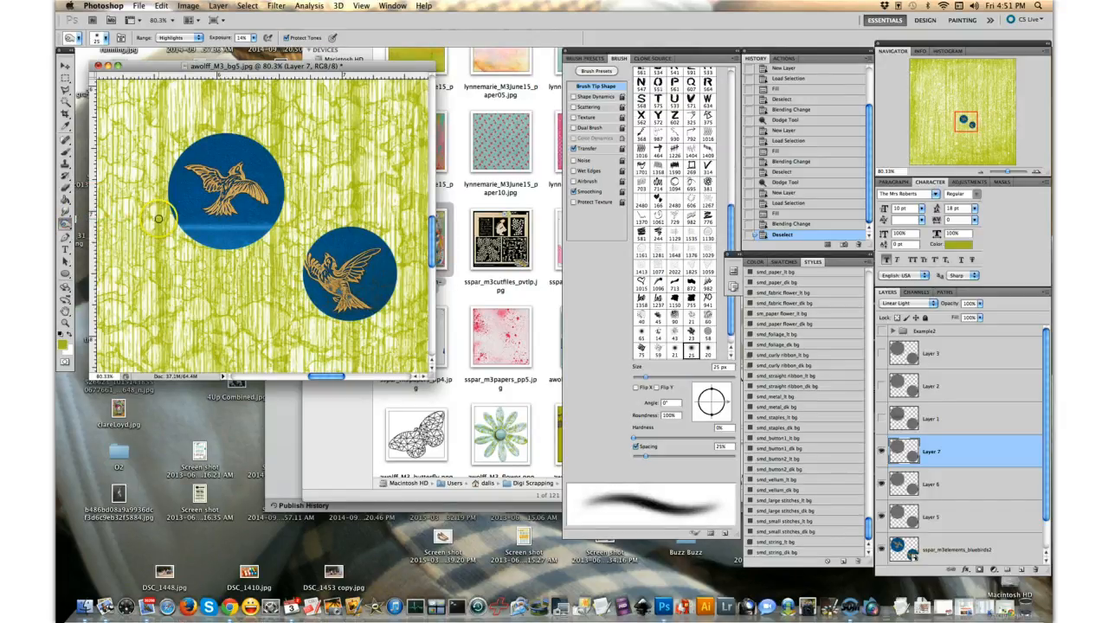
pyautogui.press(']')
pyautogui.press(']')
pyautogui.press(']')
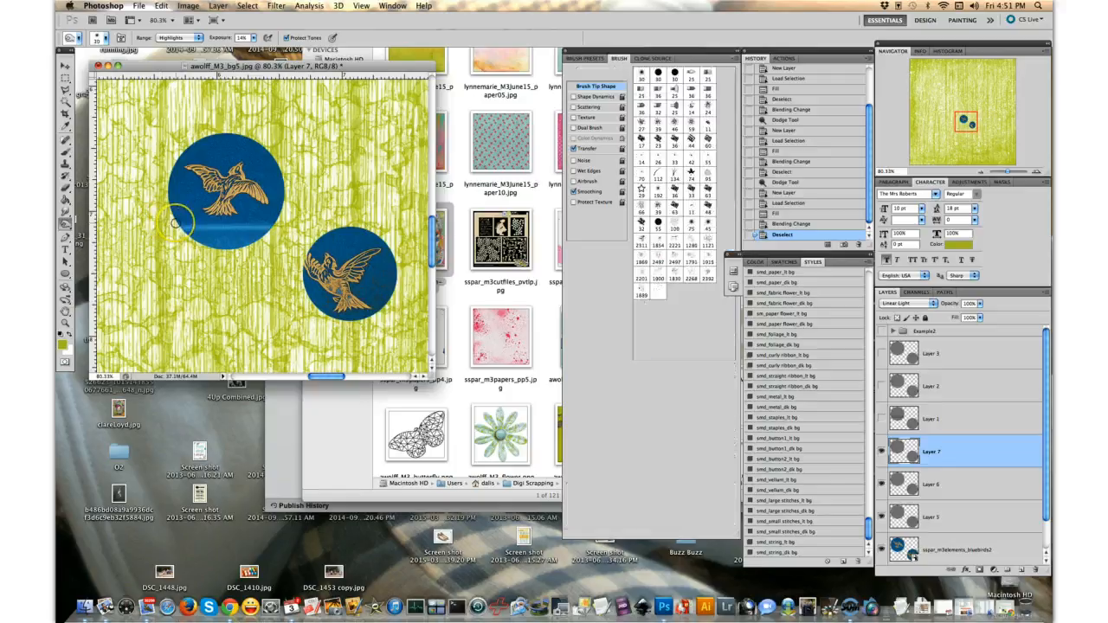
pyautogui.press(']')
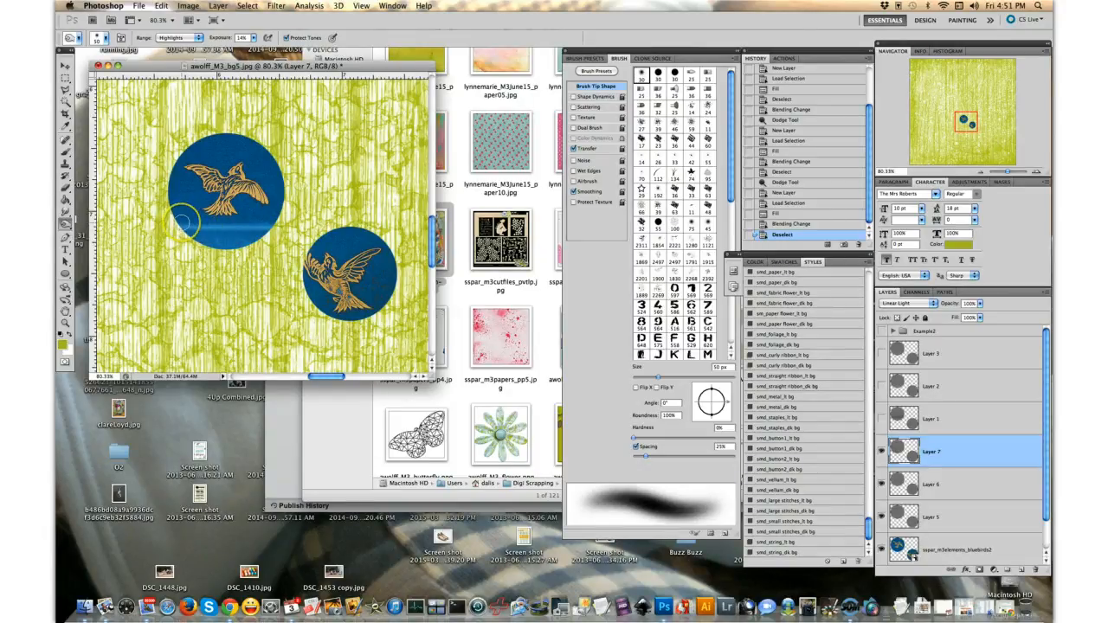
pyautogui.press(']')
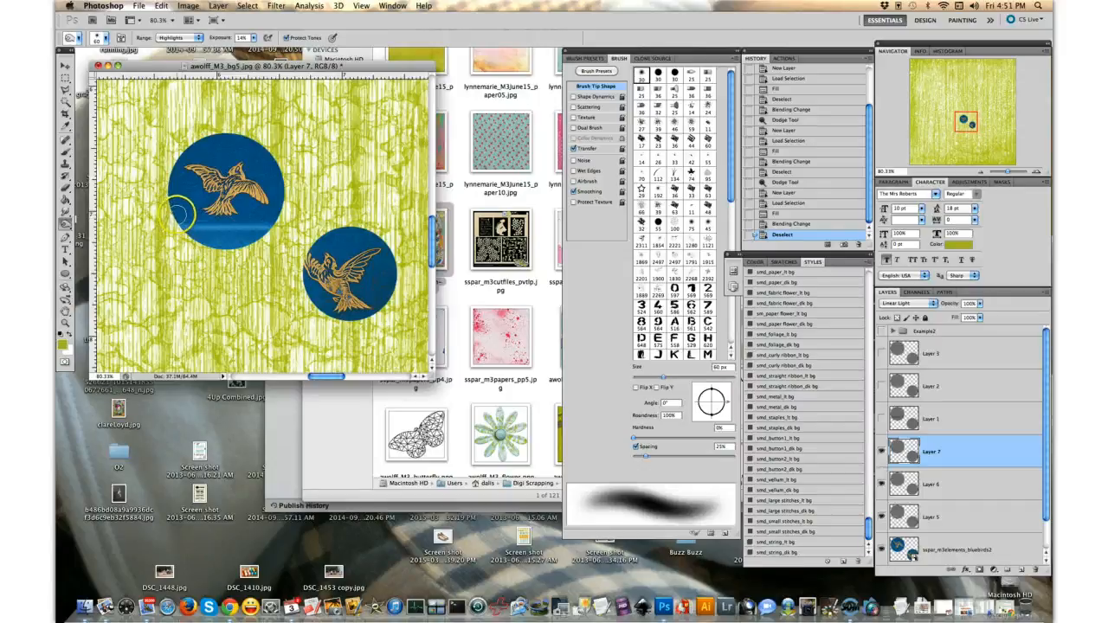
pyautogui.click(106, 38)
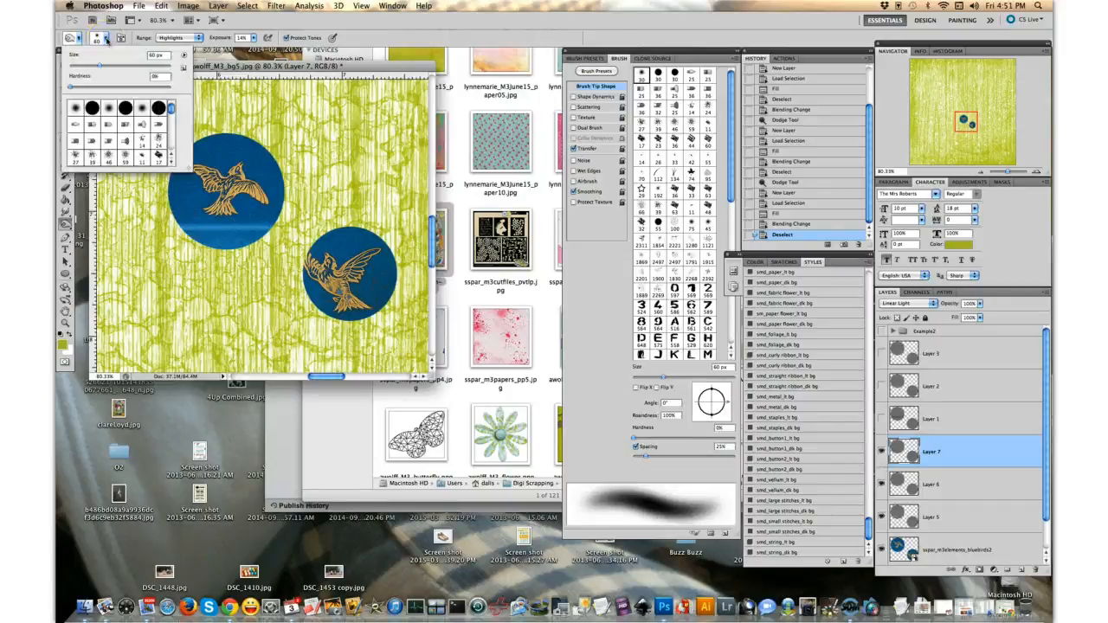
pyautogui.click(106, 38)
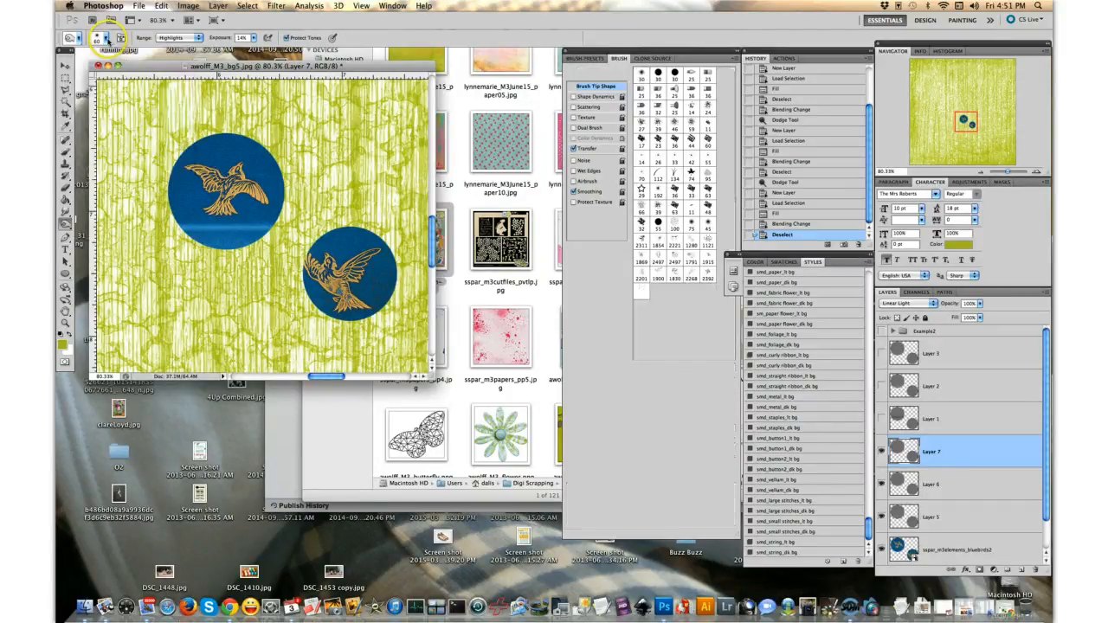
pyautogui.click(106, 38)
pyautogui.click(387, 32)
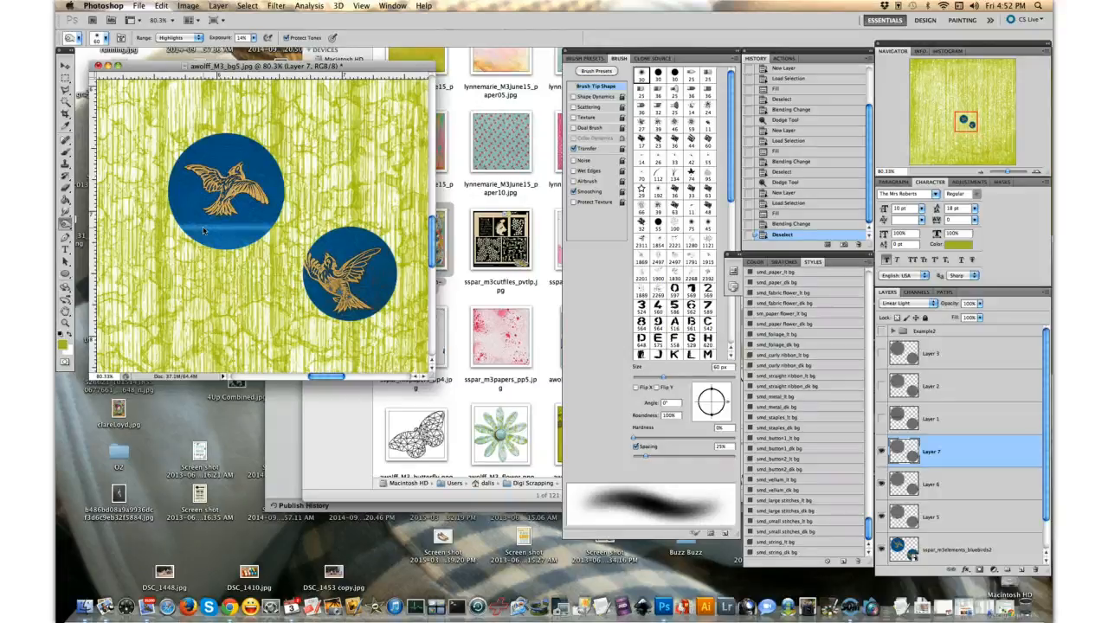
pyautogui.click(183, 216)
pyautogui.moveTo(228, 220); pyautogui.dragTo(329, 218)
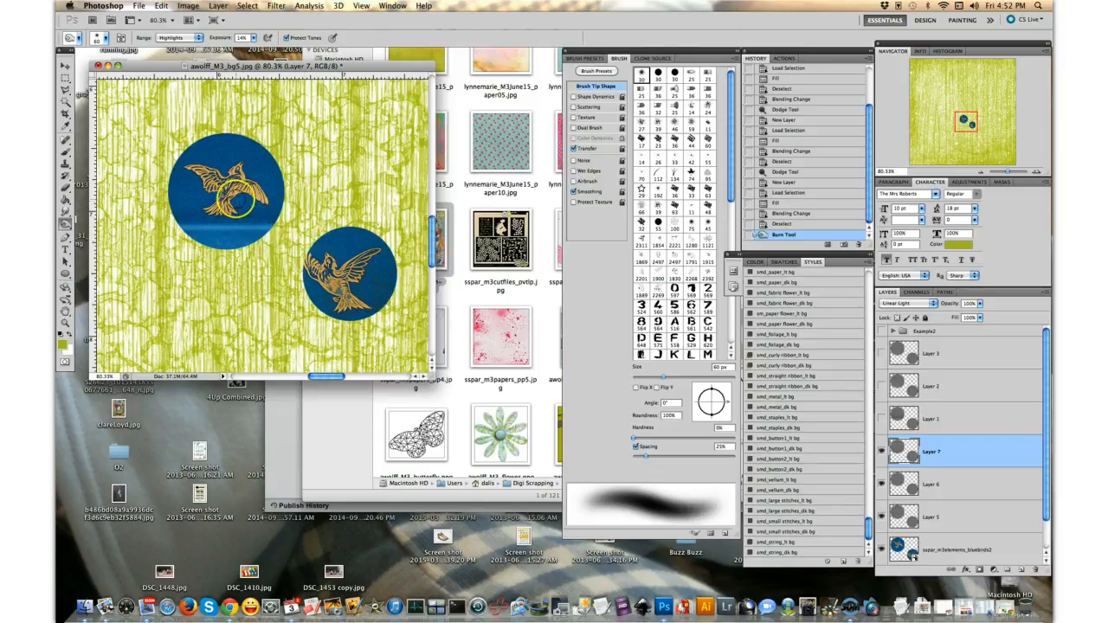
# - Set the burn brush to 80 px and exposure to 8%, and burn a wider band higher across the larger circle
pyautogui.press('[')
pyautogui.press('[')
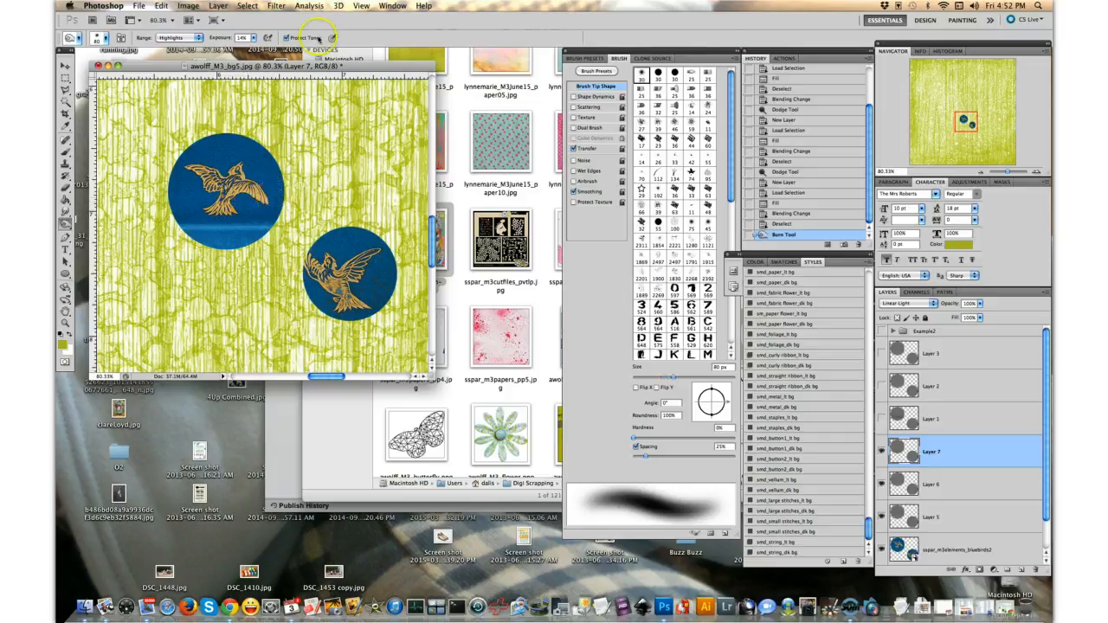
pyautogui.click(242, 37)
pyautogui.write('8')
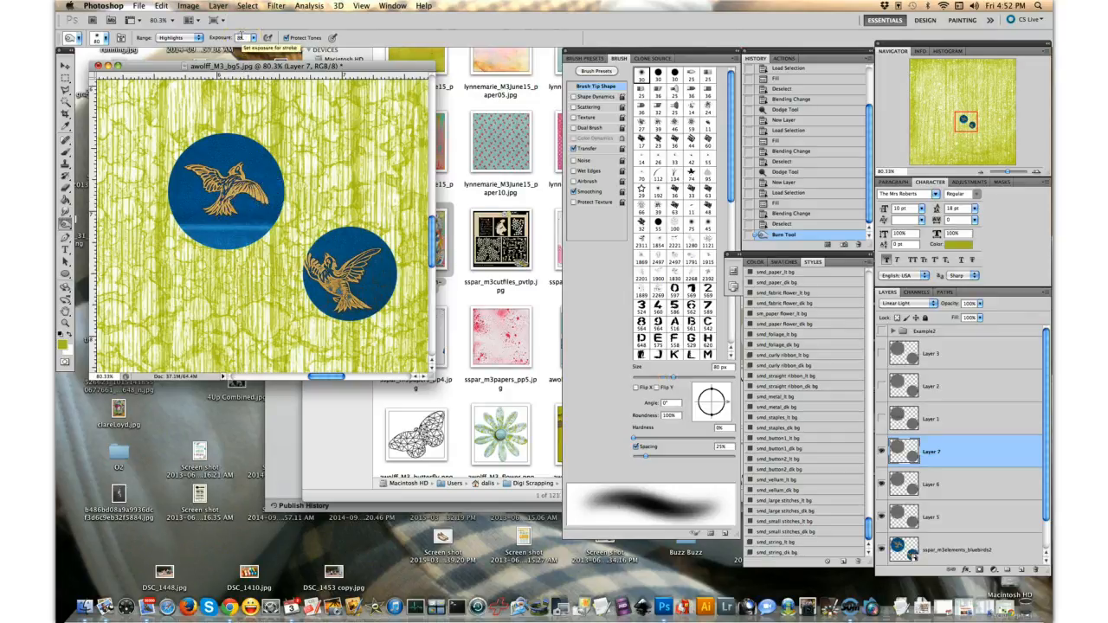
pyautogui.moveTo(246, 197); pyautogui.dragTo(140, 189)
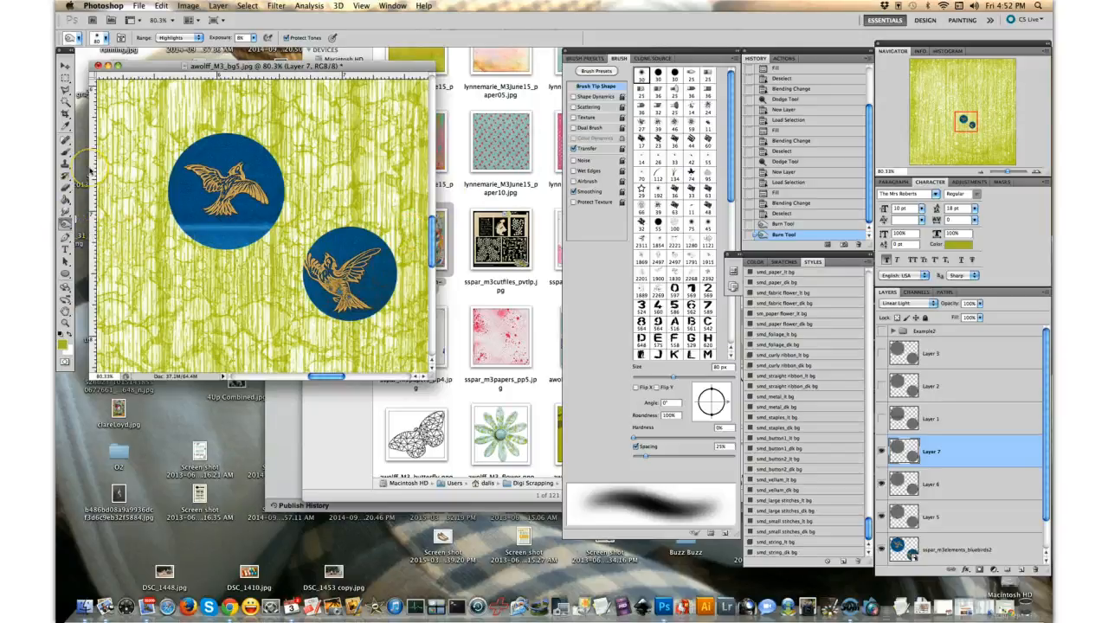
# - Reduce the burn brush to 15 px and burn thin lines along the upper and lower edges of the larger circle's highlight
pyautogui.press('[')
pyautogui.press('[')
pyautogui.press('[')
pyautogui.press('[')
pyautogui.press('[')
pyautogui.press('[')
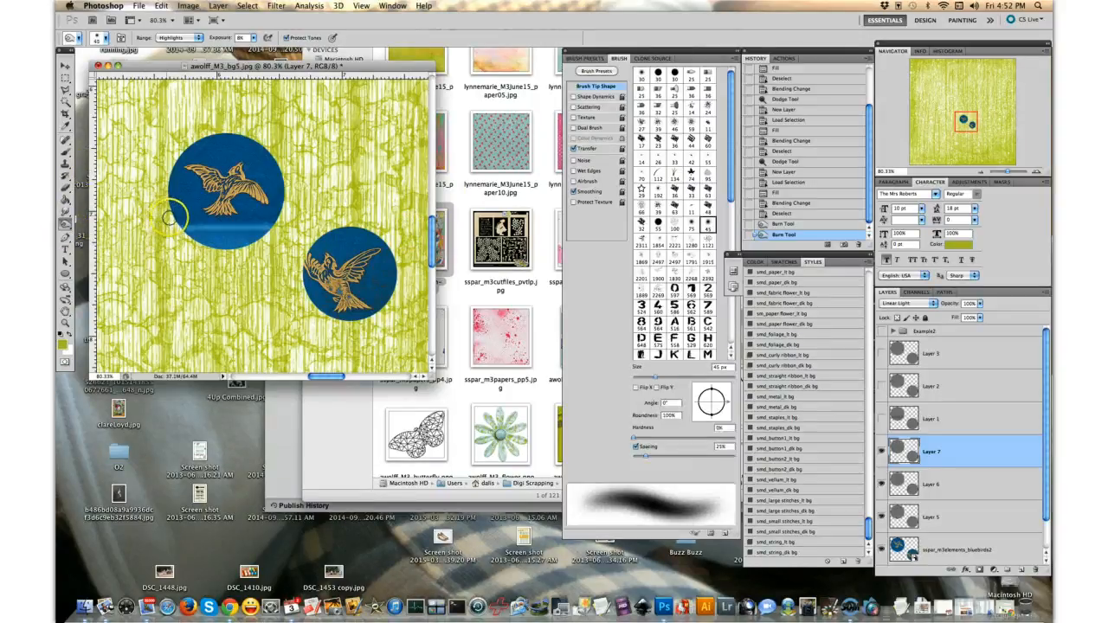
pyautogui.press('[')
pyautogui.press('[')
pyautogui.press('[')
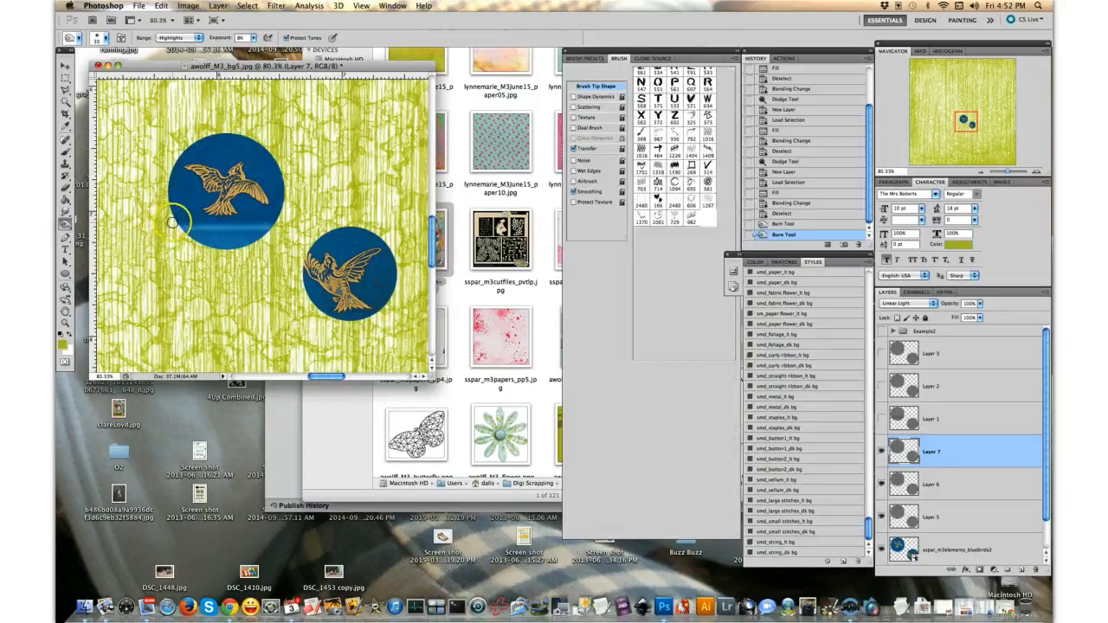
pyautogui.press('[')
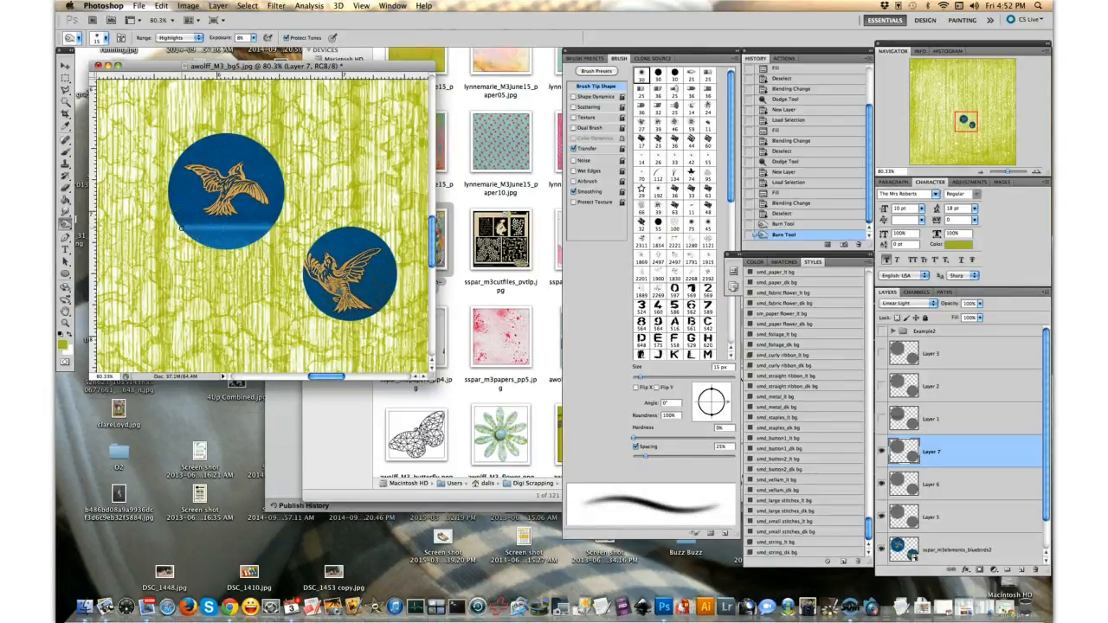
pyautogui.click(179, 225)
pyautogui.click(179, 224)
pyautogui.moveTo(179, 224); pyautogui.dragTo(312, 226)
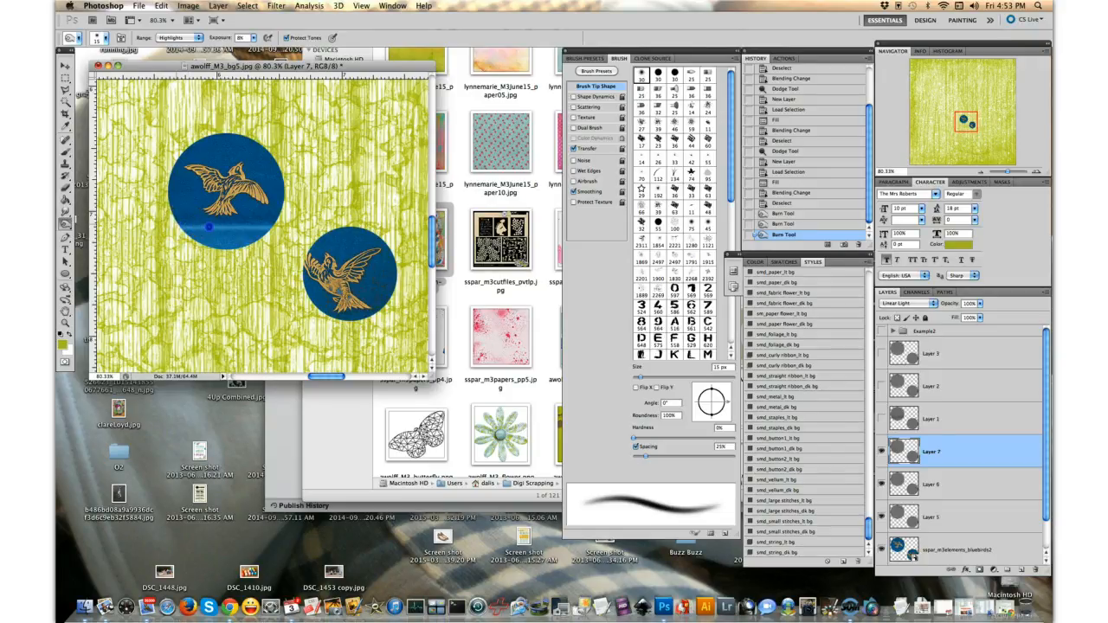
pyautogui.moveTo(279, 223); pyautogui.dragTo(299, 224)
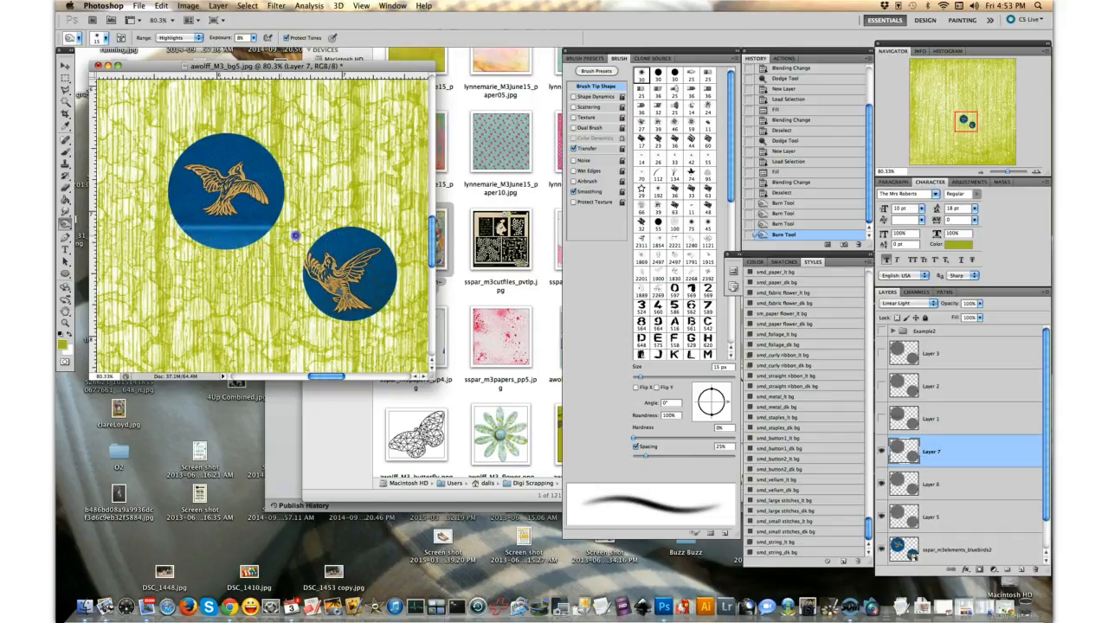
pyautogui.moveTo(252, 235); pyautogui.dragTo(173, 231)
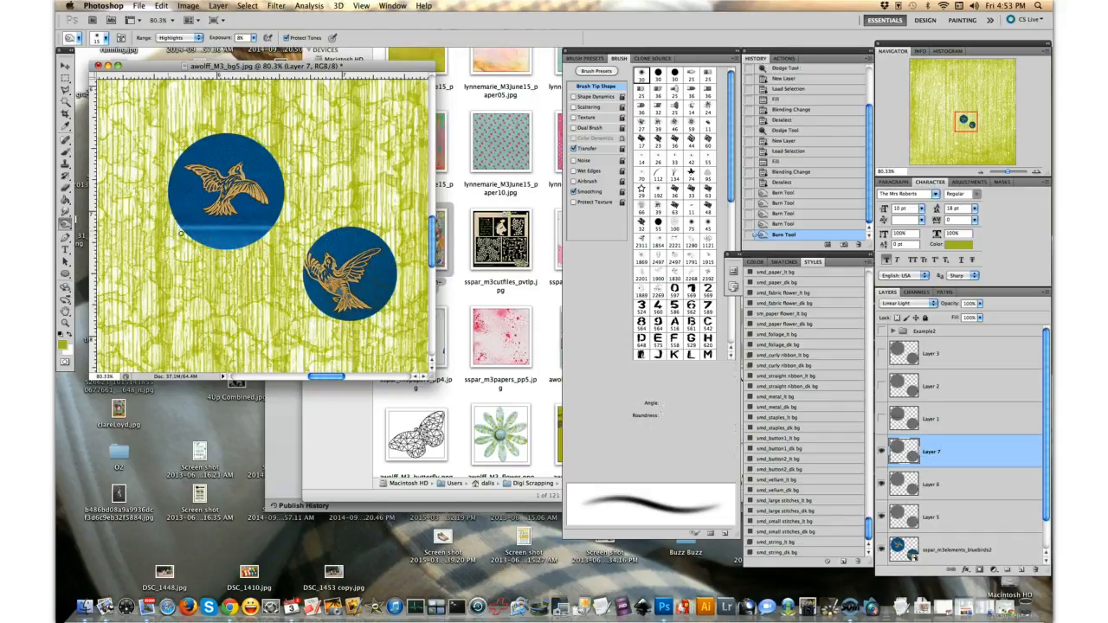
pyautogui.moveTo(240, 237); pyautogui.dragTo(297, 242)
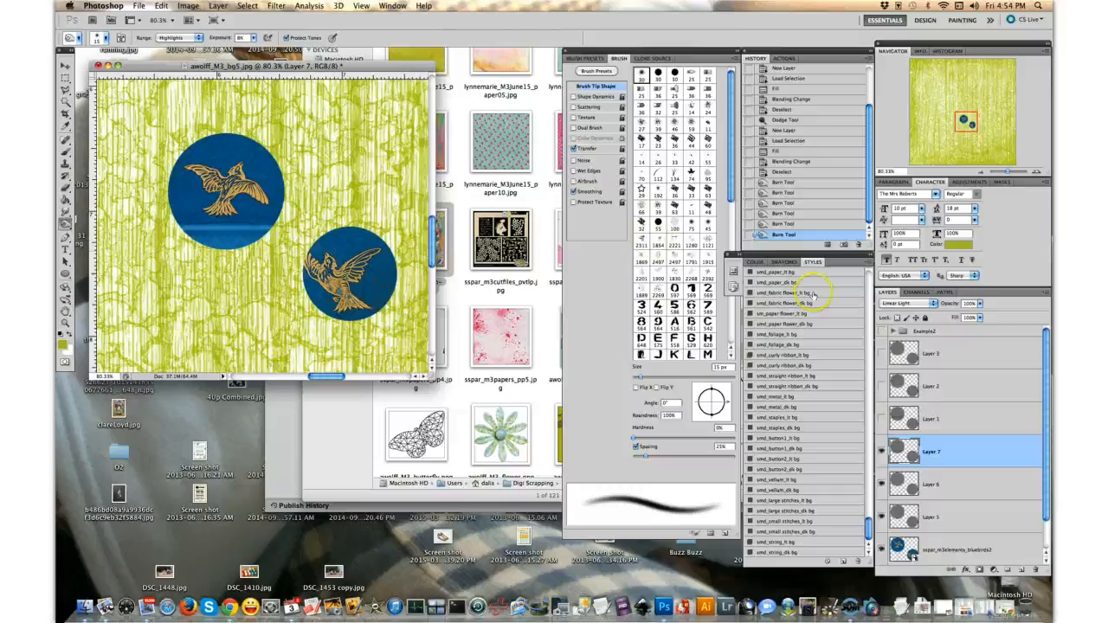
# - Hide Layers 5, 6 and 7 and the bluebird layer, and show the Example2 group to examine the shaded heart
pyautogui.click(881, 452)
pyautogui.click(882, 518)
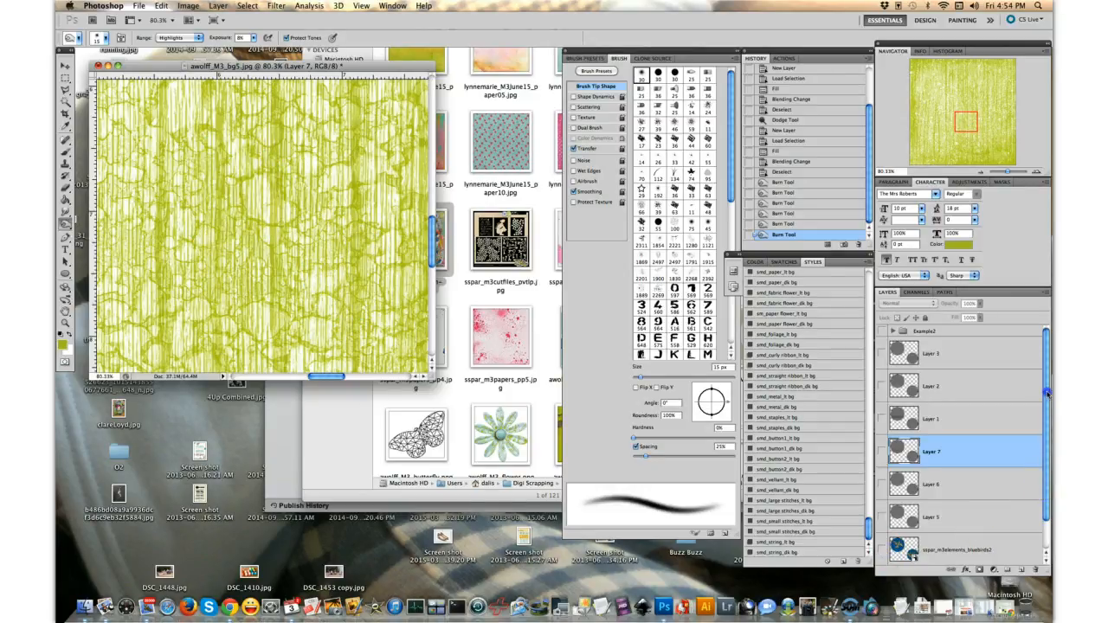
pyautogui.click(881, 332)
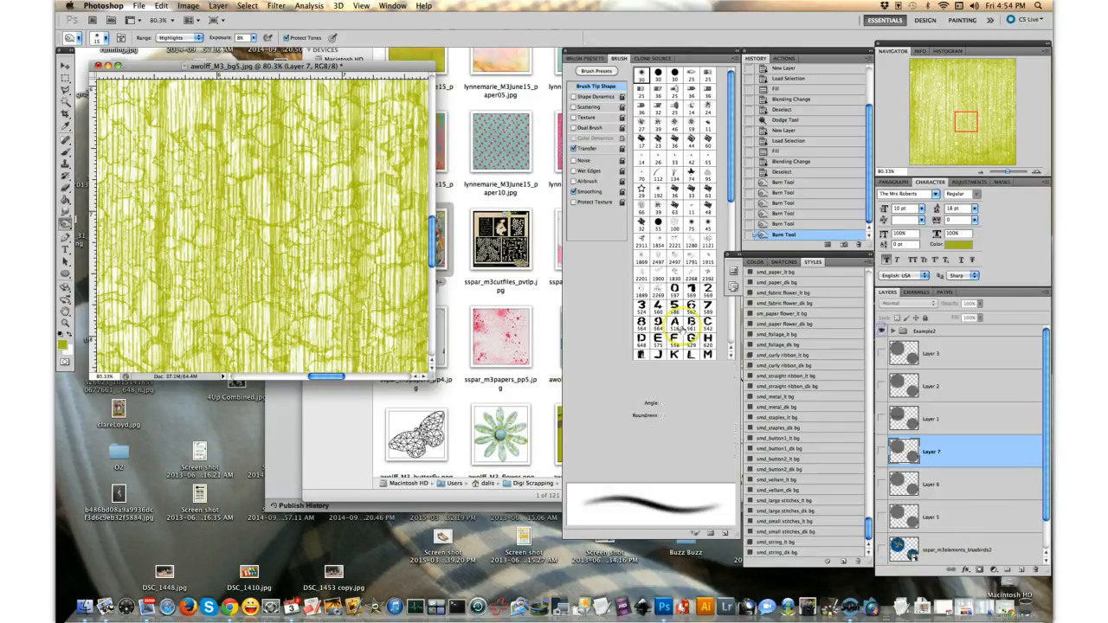
pyautogui.scroll(-3, 334, 222)
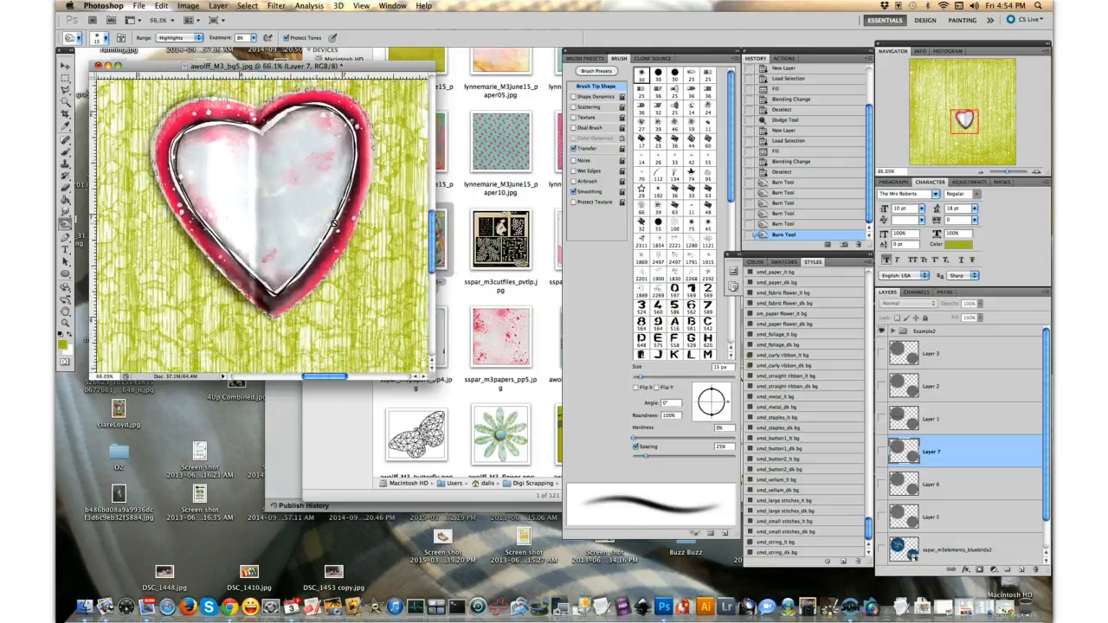
pyautogui.scroll(-3, 334, 222)
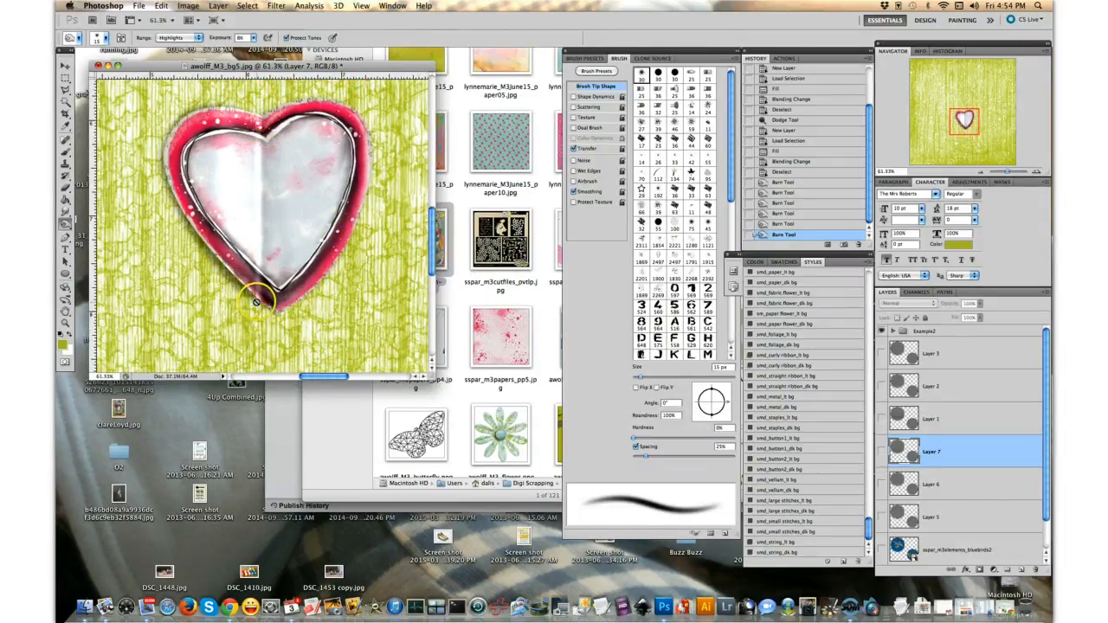
pyautogui.moveTo(256, 301)
pyautogui.mouseDown()
pyautogui.moveTo(238, 322)
pyautogui.moveTo(218, 316)
pyautogui.moveTo(269, 296)
pyautogui.moveTo(258, 322)
pyautogui.moveTo(265, 305)
pyautogui.moveTo(277, 317)
pyautogui.moveTo(253, 287)
pyautogui.mouseUp()
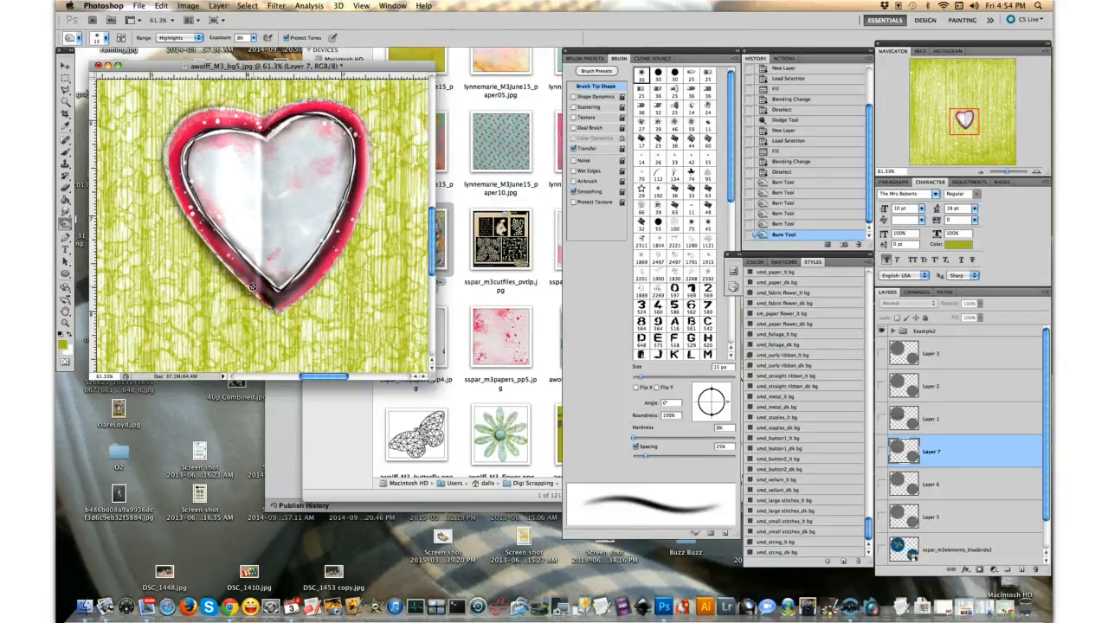